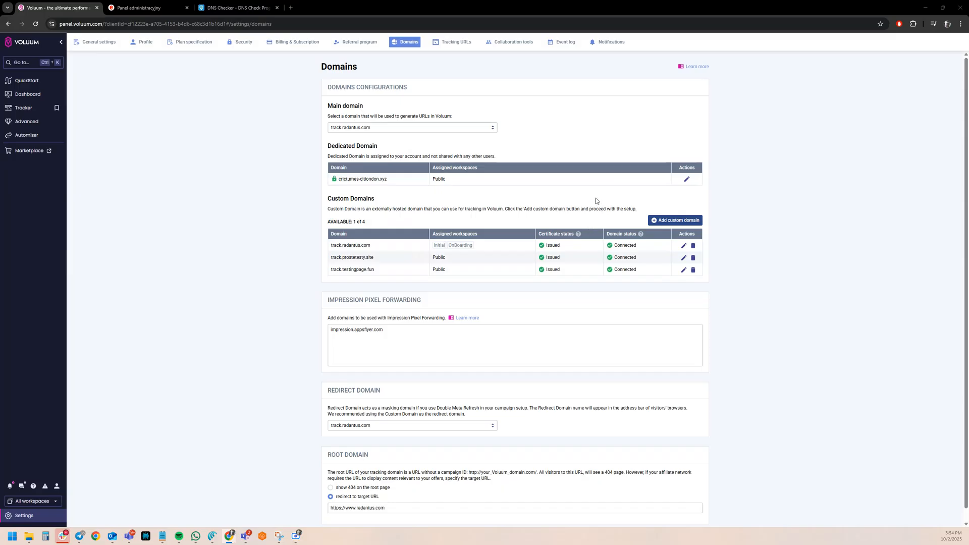
Switch to the home.pl panel, open the DNS record management for prostetesty.site and copy the domain name.
{"action": "left_click", "coordinate": [154, 7]}
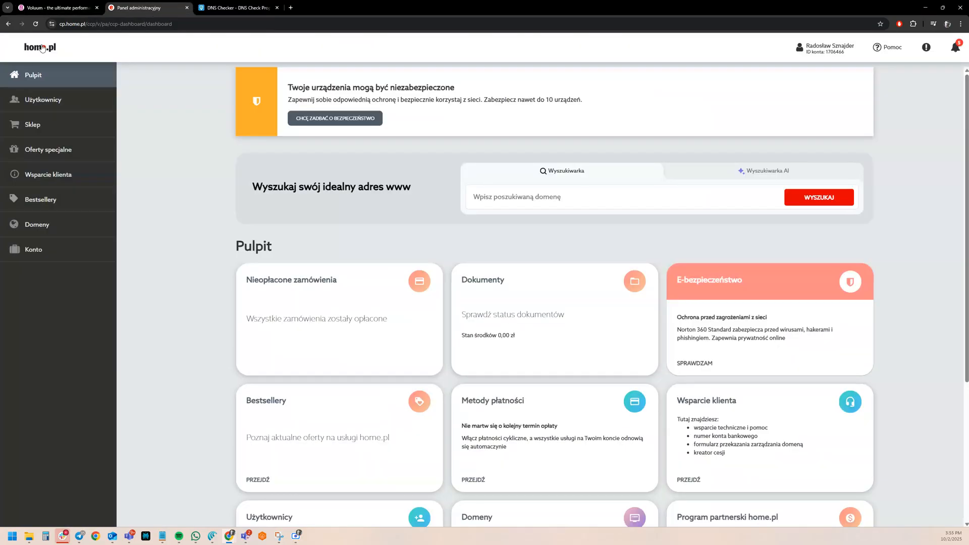
{"action": "left_click", "coordinate": [43, 225]}
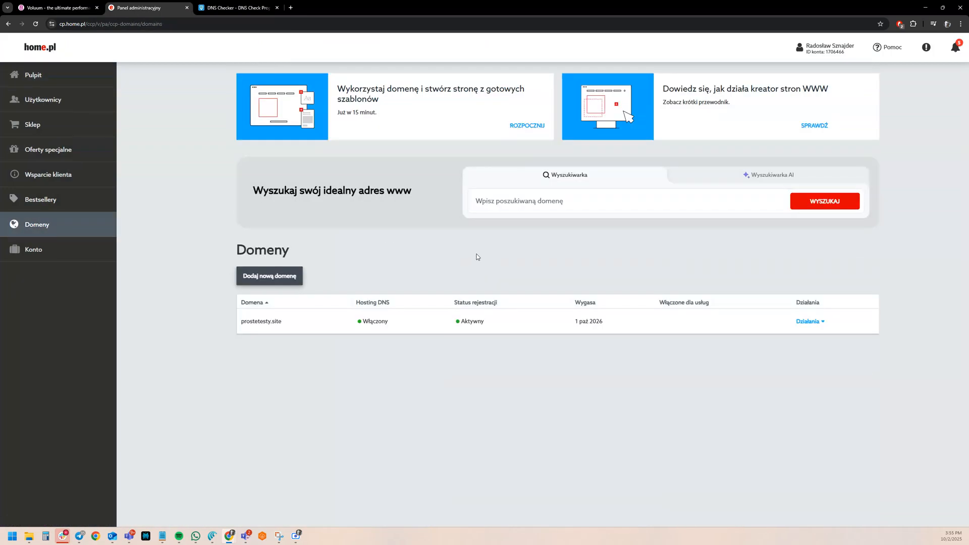
{"action": "left_click", "coordinate": [808, 321]}
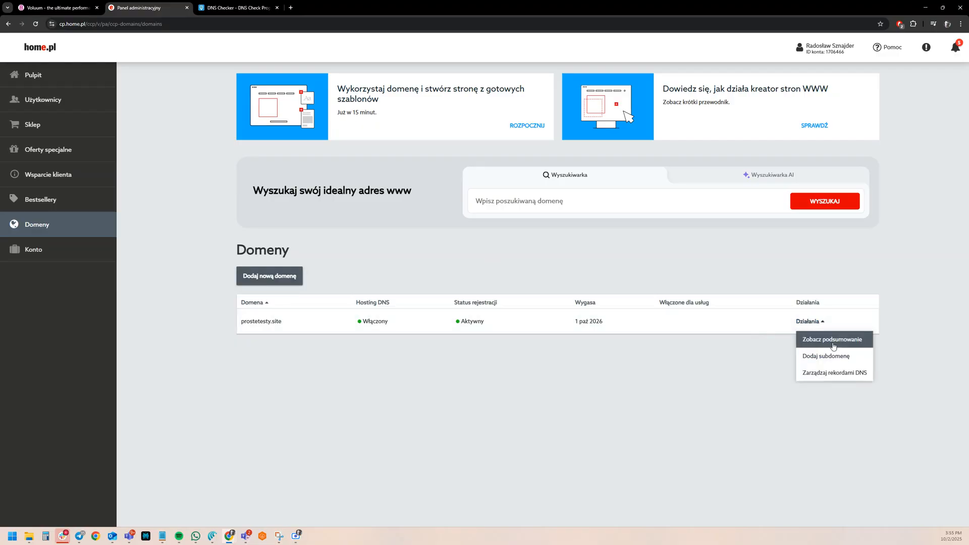
{"action": "left_click", "coordinate": [844, 378]}
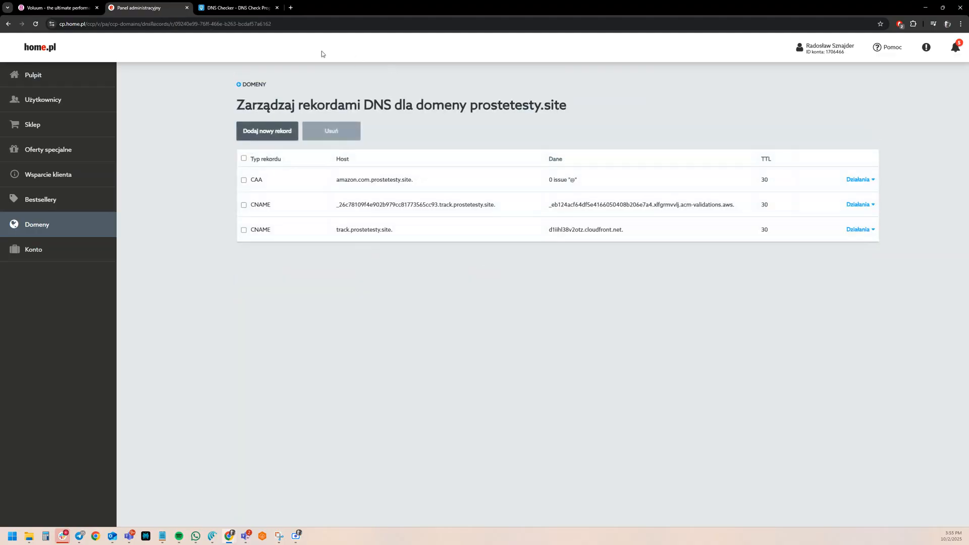
{"action": "left_click_drag", "start_coordinate": [470, 107], "coordinate": [564, 107]}
{"action": "key", "text": "ctrl+c"}
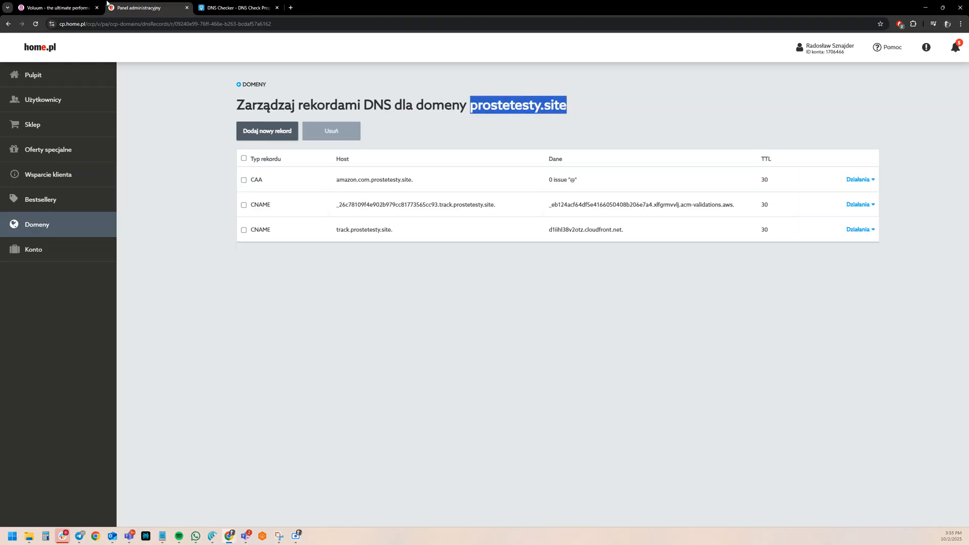
In Voluum, add the custom domain analyze.prostetesty.site, process it and review the generated CNAME record names.
{"action": "left_click", "coordinate": [76, 8]}
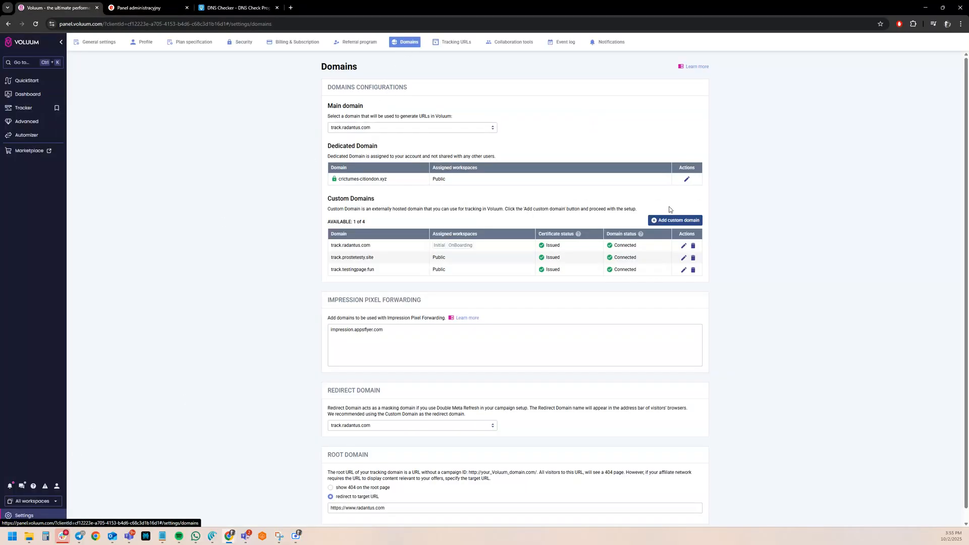
{"action": "left_click", "coordinate": [668, 223]}
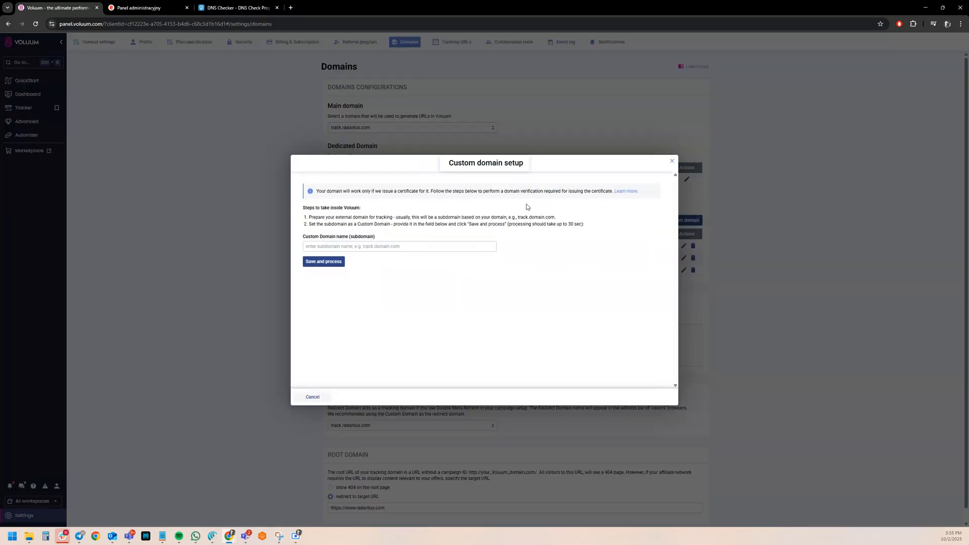
{"action": "left_click", "coordinate": [377, 246]}
{"action": "key", "text": "ctrl+v"}
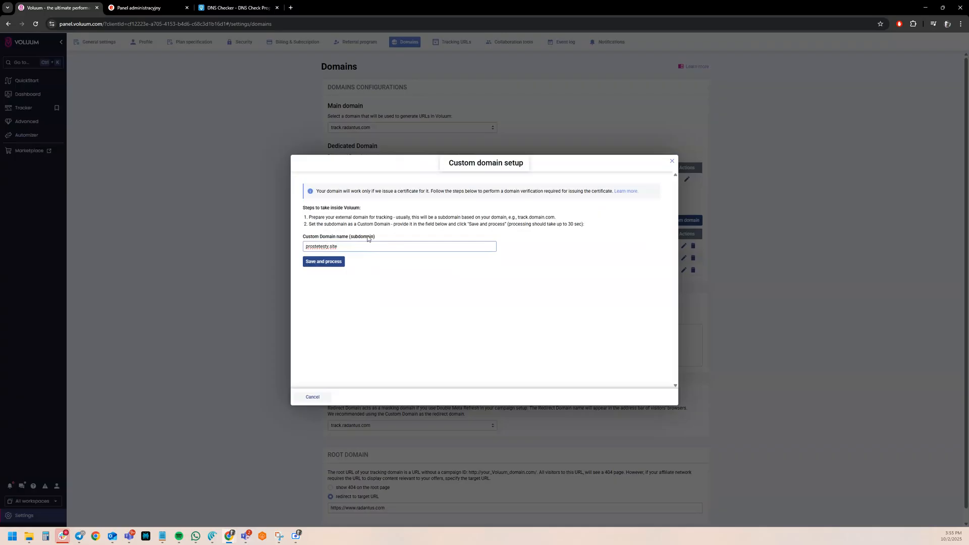
{"action": "type", "text": "."}
{"action": "type", "text": "analyze"}
{"action": "key", "text": "ctrl+plus"}
{"action": "key", "text": "ctrl+plus"}
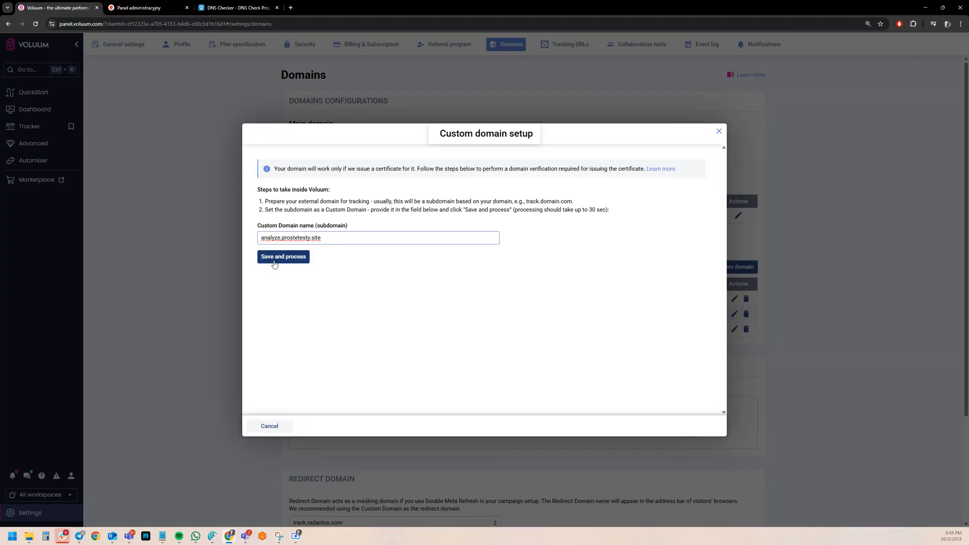
{"action": "left_click", "coordinate": [279, 258]}
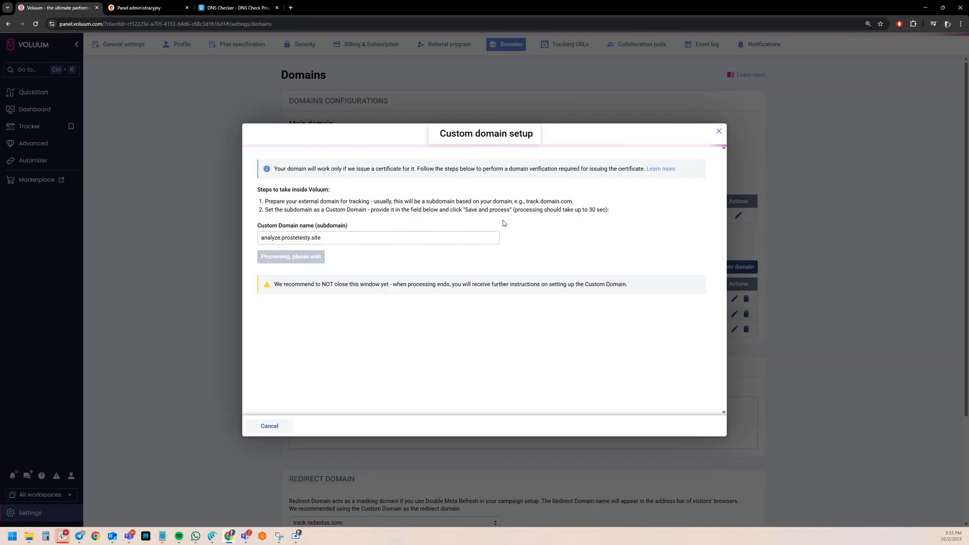
{"action": "scroll", "coordinate": [502, 222], "scroll_direction": "down", "scroll_amount": 1}
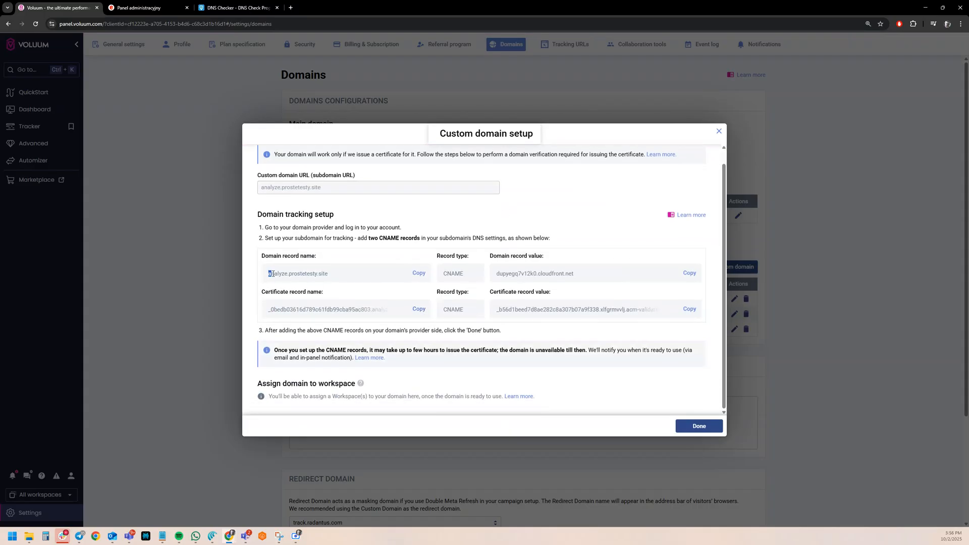
{"action": "left_click_drag", "start_coordinate": [271, 273], "coordinate": [336, 274]}
{"action": "left_click_drag", "start_coordinate": [294, 309], "coordinate": [376, 319]}
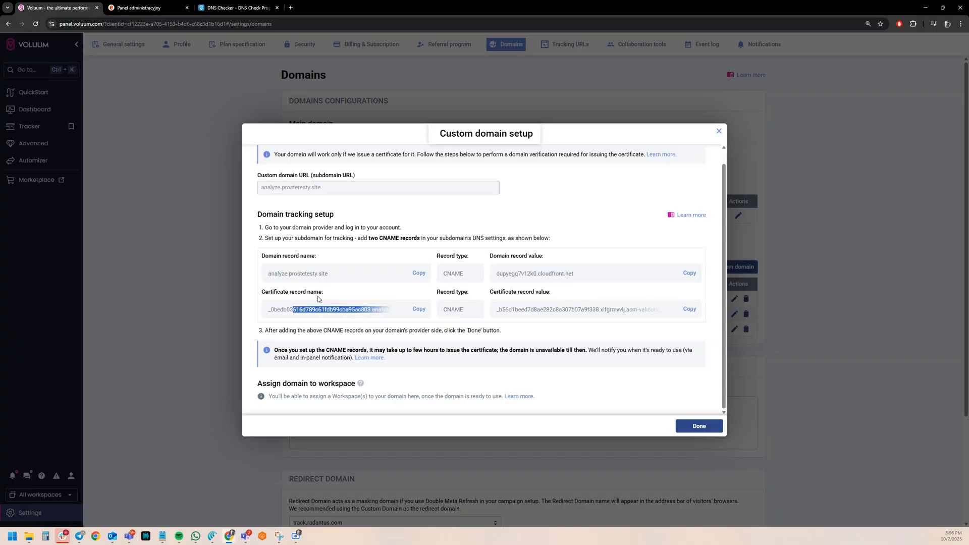
In home.pl, start a new CNAME record for prostetesty.site with a TTL of 30 seconds.
{"action": "left_click", "coordinate": [146, 8]}
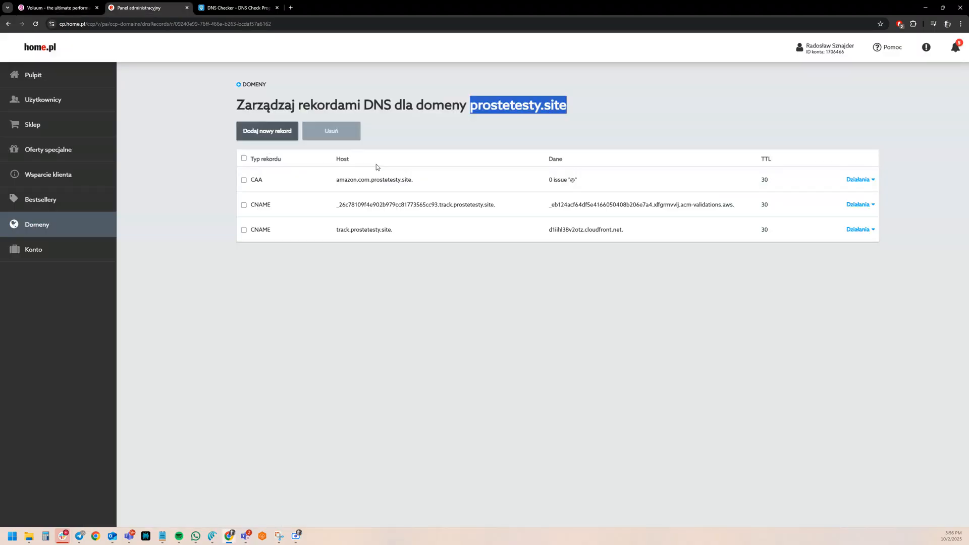
{"action": "left_click", "coordinate": [266, 135]}
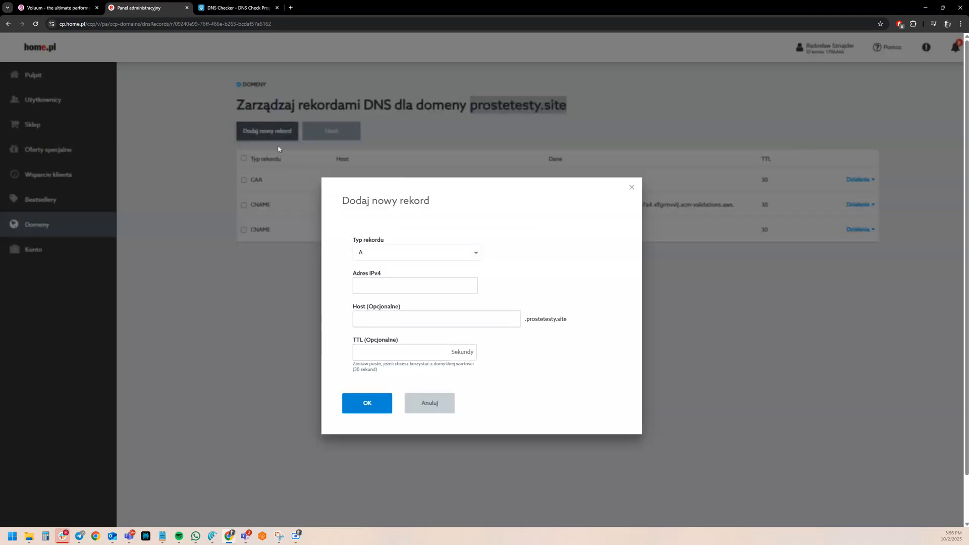
{"action": "left_click", "coordinate": [376, 254]}
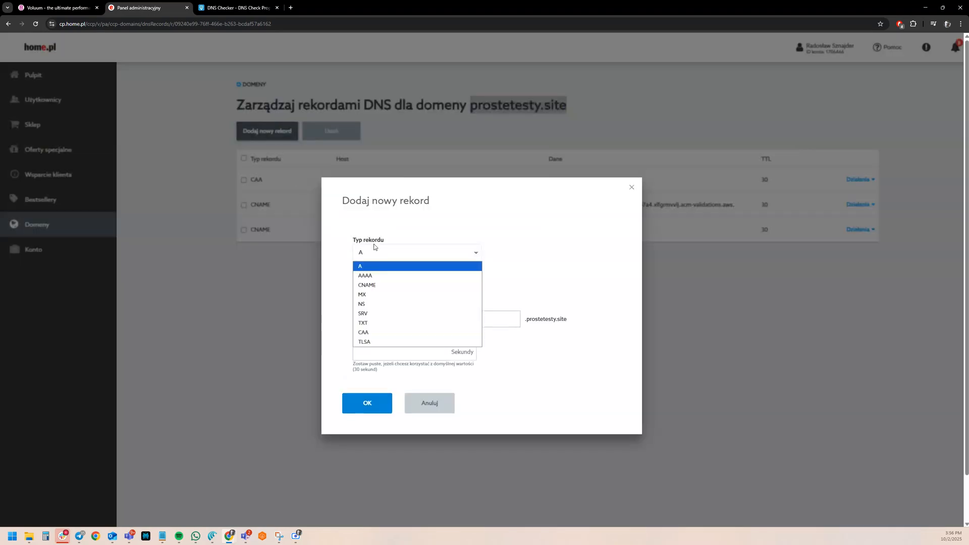
{"action": "left_click", "coordinate": [374, 286]}
{"action": "left_click", "coordinate": [396, 354]}
{"action": "type", "text": "30"}
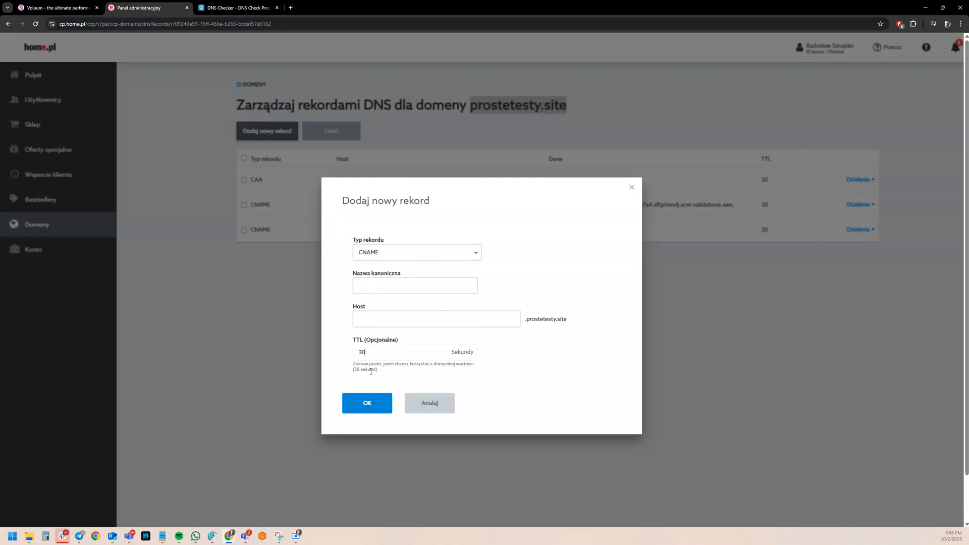
{"action": "left_click", "coordinate": [403, 373]}
Copy the subdomain part "analyze" from Voluum's domain record name into the new record's host in home.pl.
{"action": "left_click", "coordinate": [381, 321]}
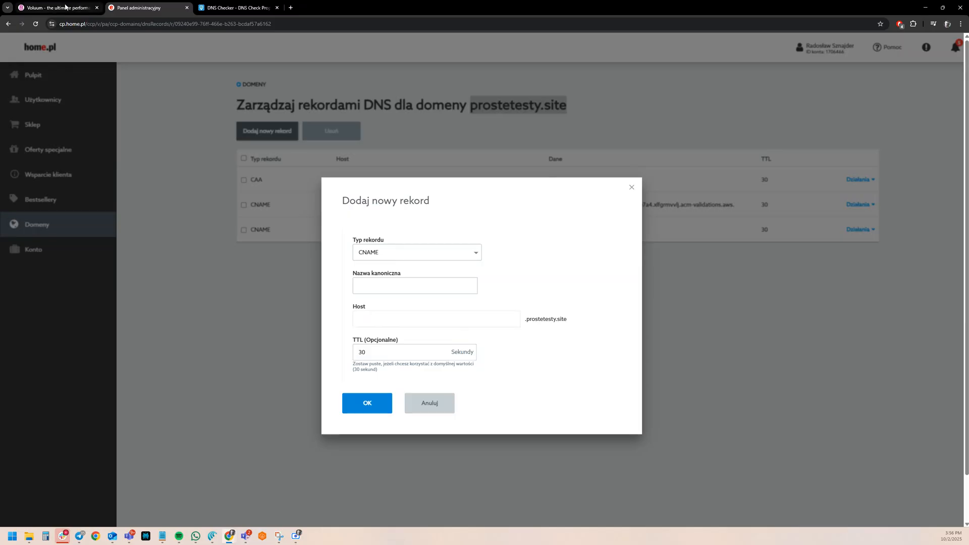
{"action": "left_click", "coordinate": [65, 7]}
{"action": "left_click_drag", "start_coordinate": [268, 273], "coordinate": [287, 274]}
{"action": "key", "text": "ctrl+c"}
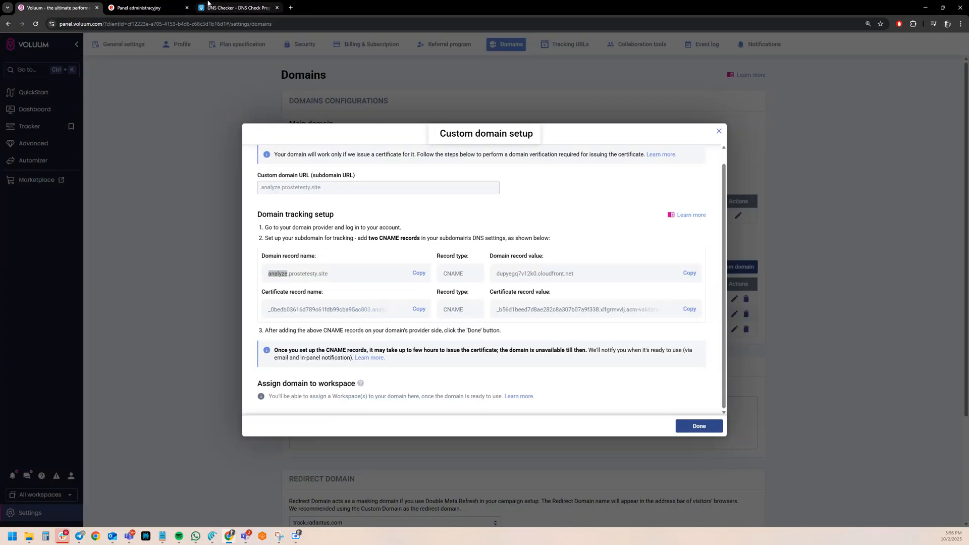
{"action": "left_click", "coordinate": [237, 7]}
{"action": "left_click", "coordinate": [147, 7]}
{"action": "key", "text": "ctrl+v"}
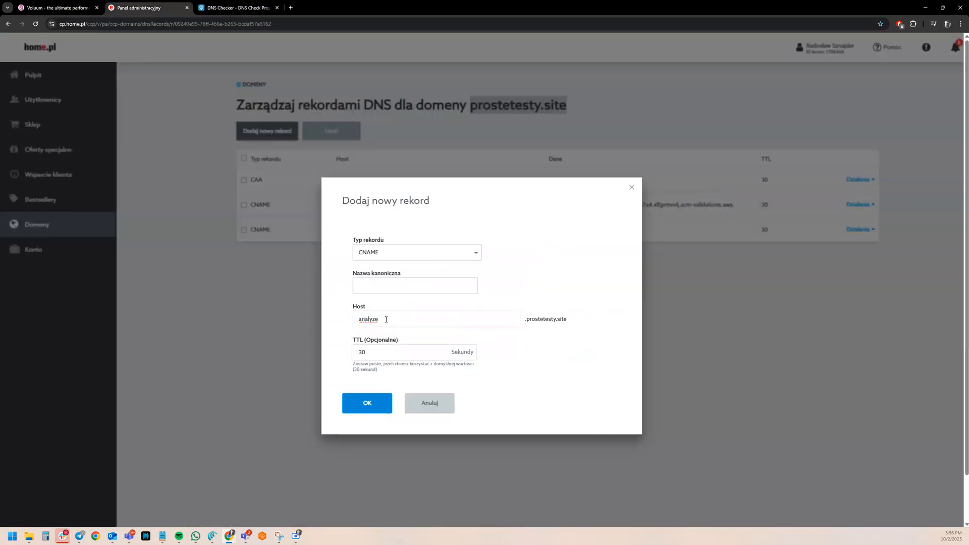
{"action": "left_click_drag", "start_coordinate": [525, 320], "coordinate": [569, 326]}
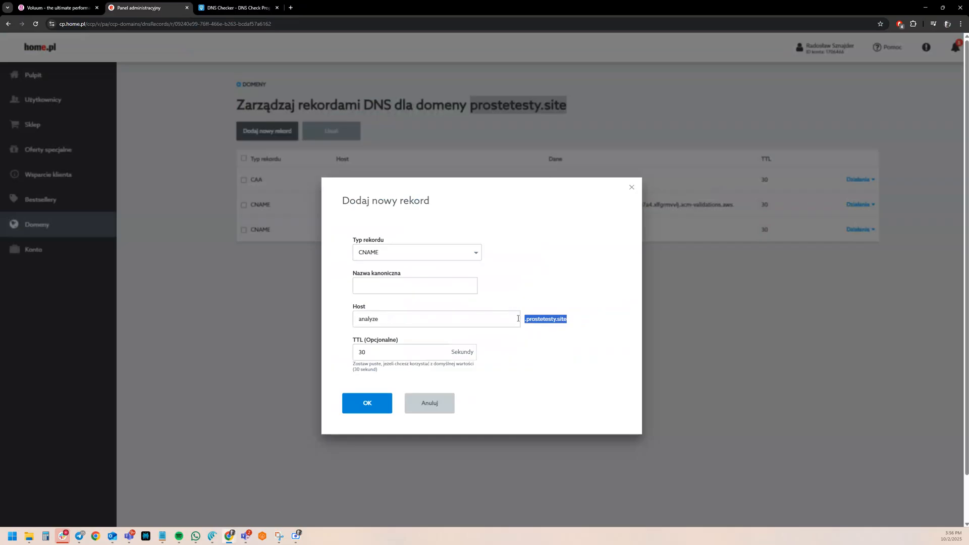
Copy Voluum's domain record value into the canonical name and add a trailing dot: dupyegq7v12k0.cloudfront.net.
{"action": "left_click", "coordinate": [57, 8]}
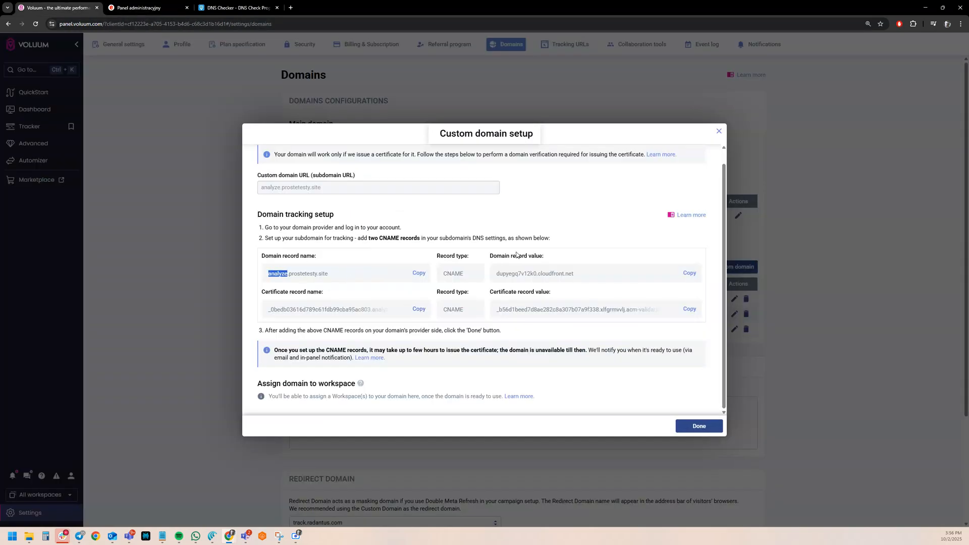
{"action": "left_click", "coordinate": [690, 273]}
{"action": "left_click", "coordinate": [237, 8]}
{"action": "left_click", "coordinate": [163, 6]}
{"action": "left_click", "coordinate": [423, 284]}
{"action": "key", "text": "ctrl+v"}
{"action": "left_click", "coordinate": [550, 284]}
{"action": "left_click", "coordinate": [453, 289]}
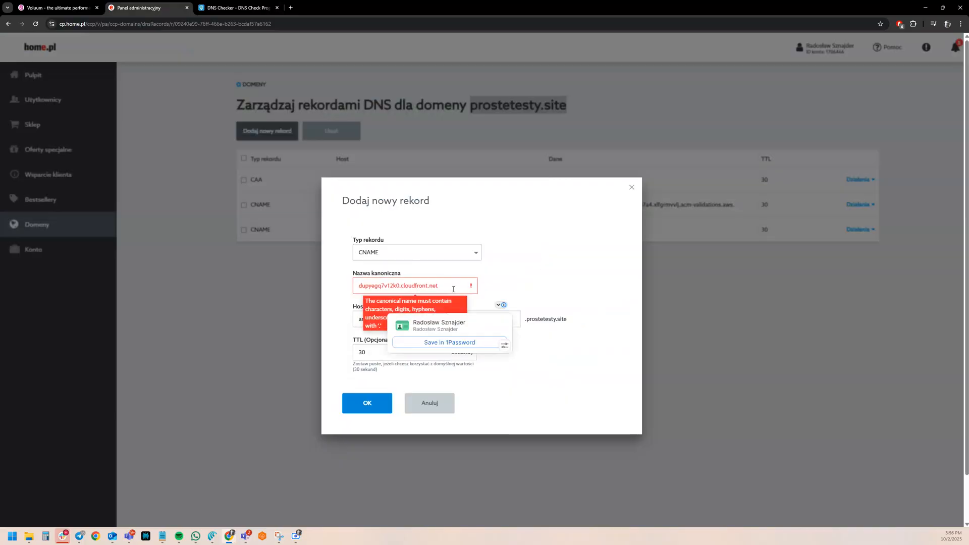
{"action": "type", "text": "."}
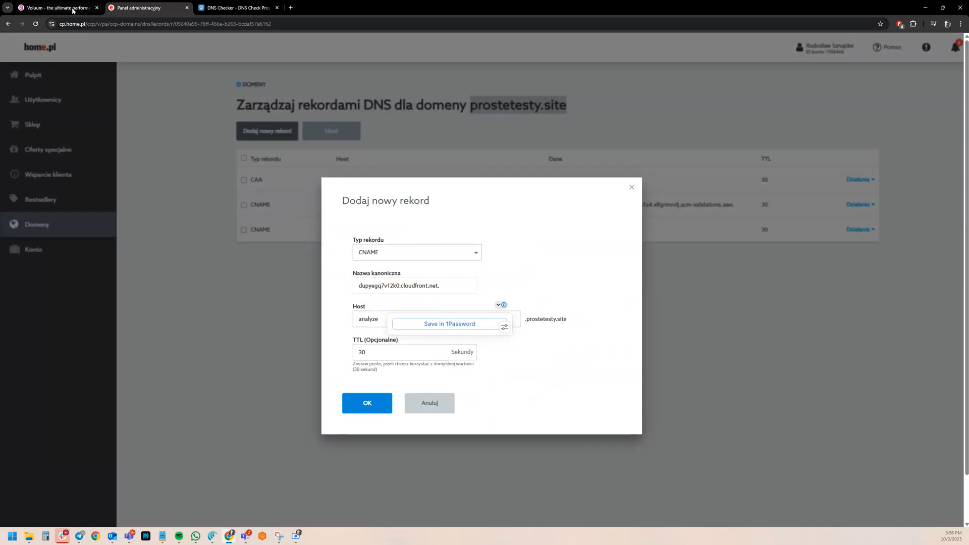
Compare the canonical name with Voluum's domain record value, save the CNAME record and check its host and data.
{"action": "key", "text": "ctrl+shift+Tab"}
{"action": "left_click", "coordinate": [583, 274]}
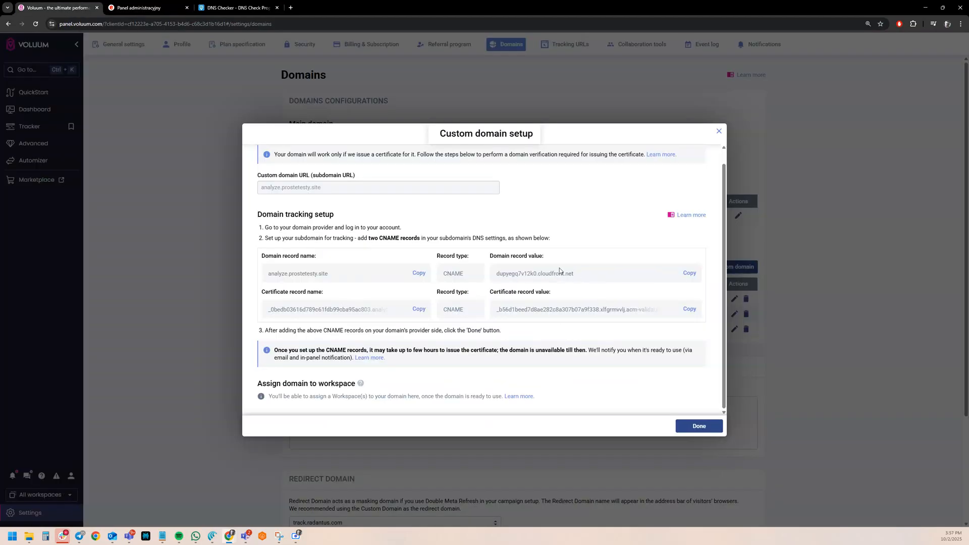
{"action": "left_click", "coordinate": [146, 7]}
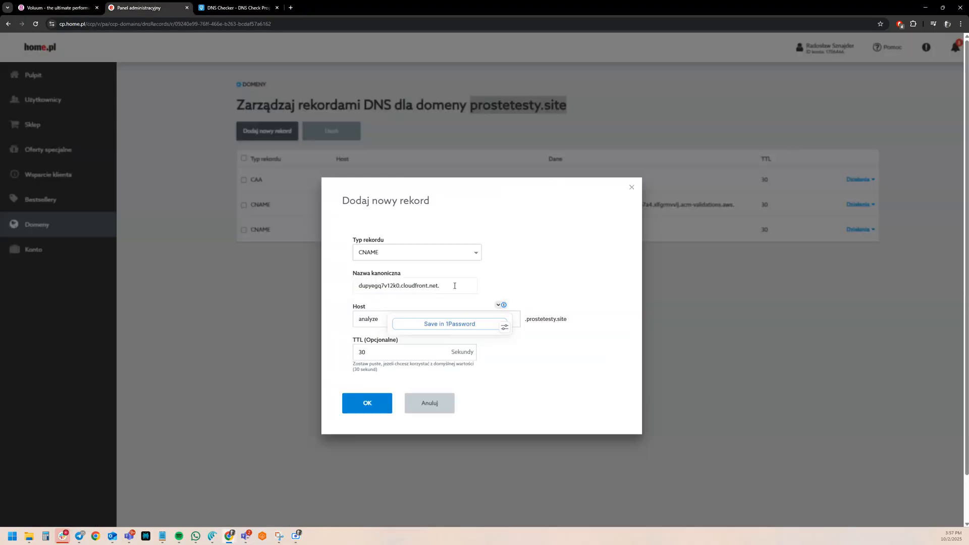
{"action": "left_click", "coordinate": [523, 287]}
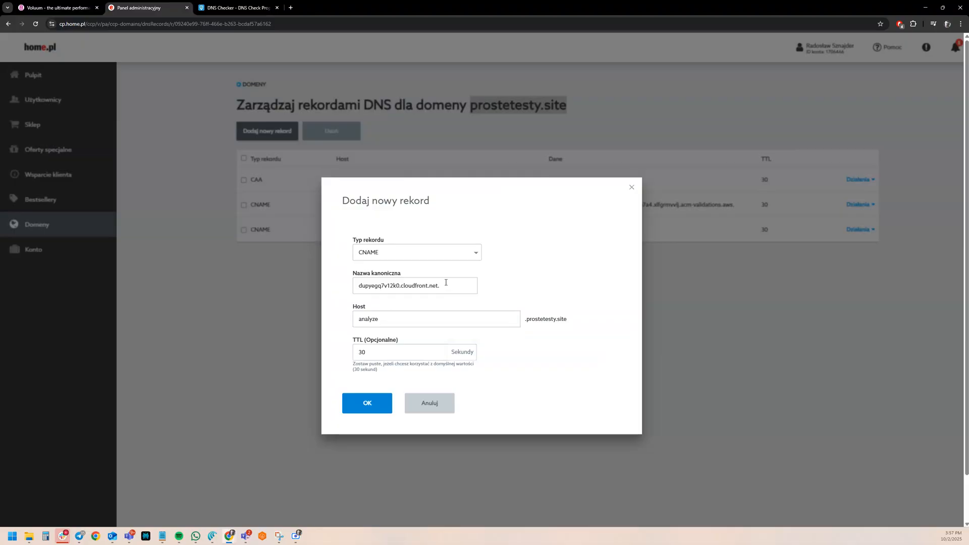
{"action": "left_click", "coordinate": [367, 404]}
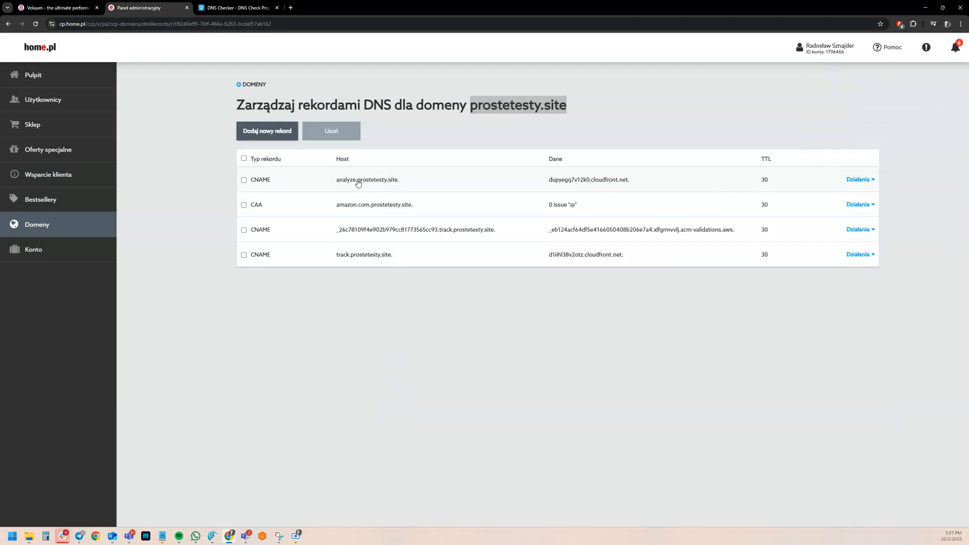
{"action": "left_click_drag", "start_coordinate": [335, 183], "coordinate": [437, 184]}
{"action": "left_click_drag", "start_coordinate": [549, 182], "coordinate": [631, 188]}
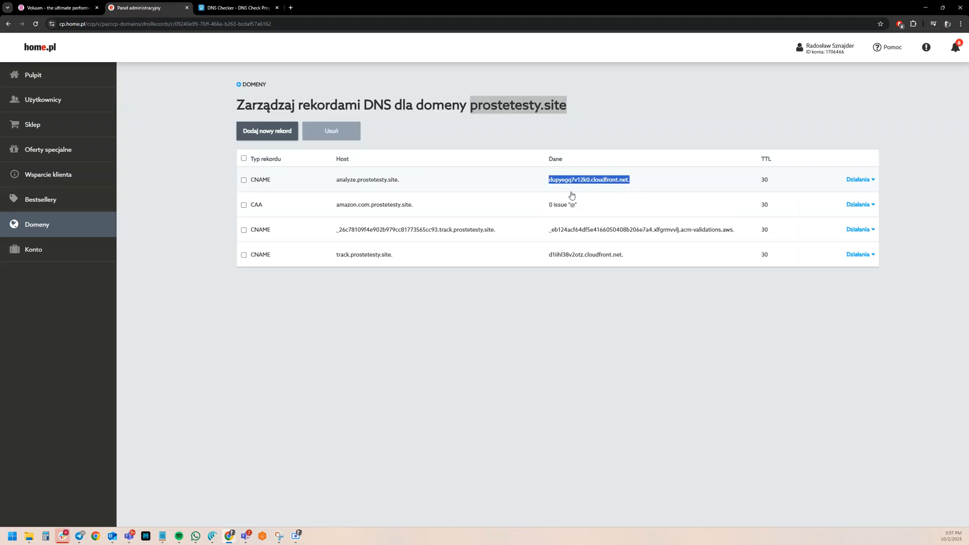
Start a second CNAME record in home.pl and paste Voluum's certificate record name as its host.
{"action": "left_click", "coordinate": [282, 136]}
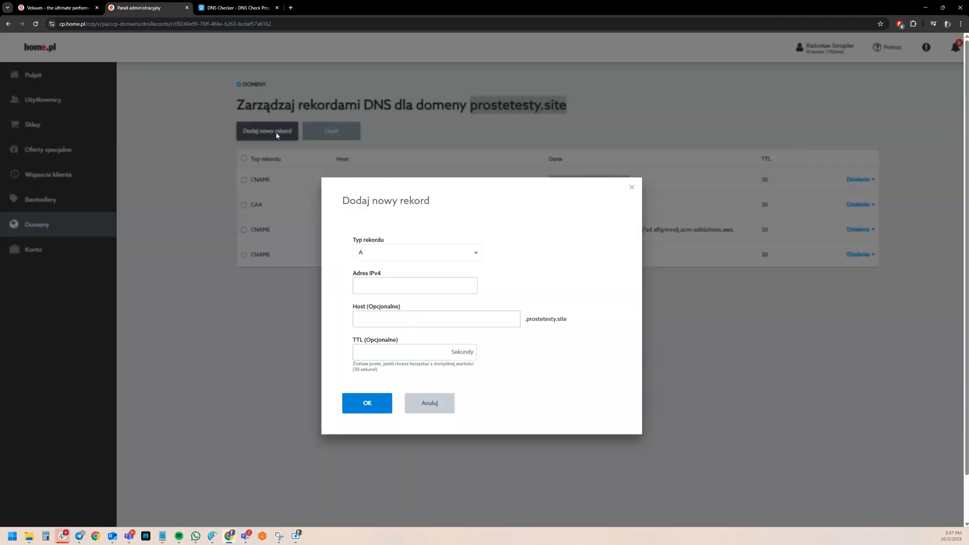
{"action": "left_click", "coordinate": [411, 252]}
{"action": "left_click", "coordinate": [410, 284]}
{"action": "key", "text": "ctrl+shift+Tab"}
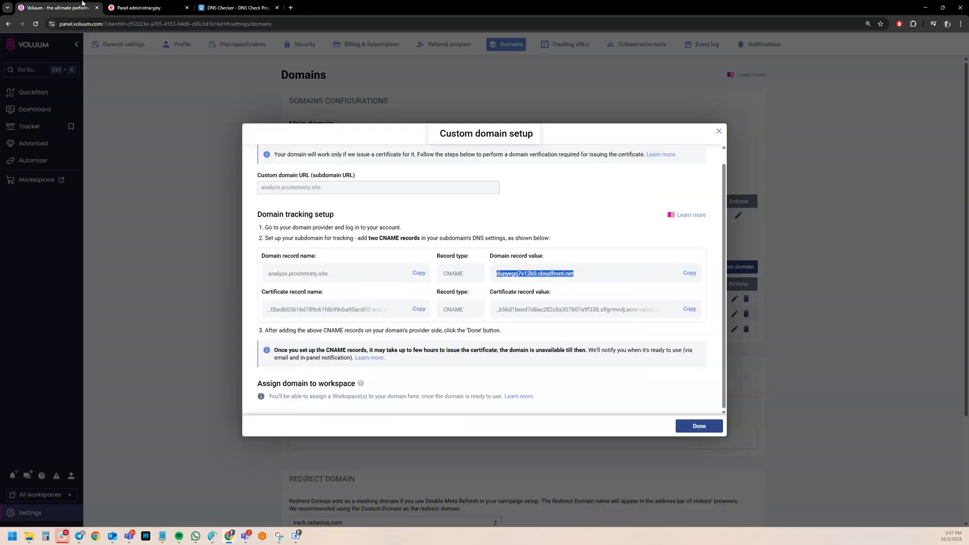
{"action": "left_click", "coordinate": [418, 310]}
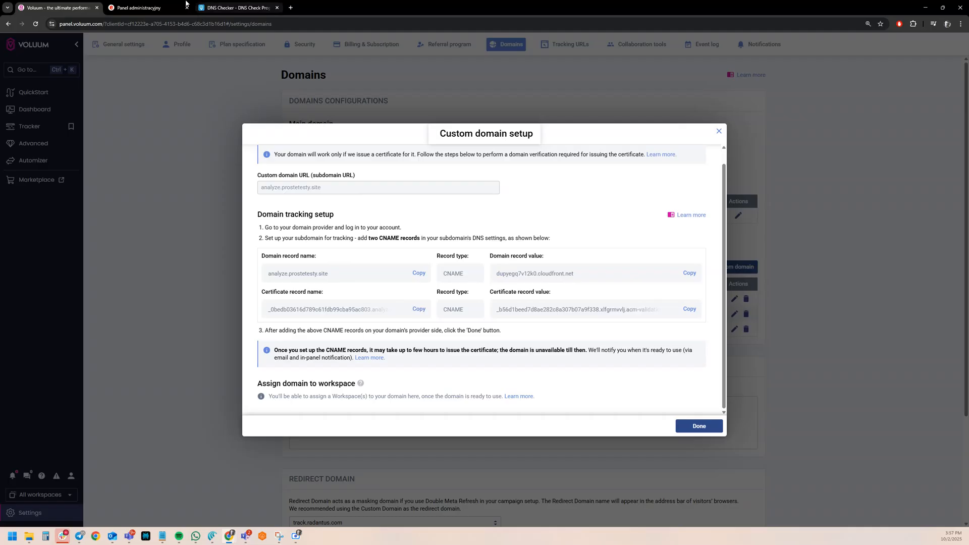
{"action": "key", "text": "ctrl+Tab"}
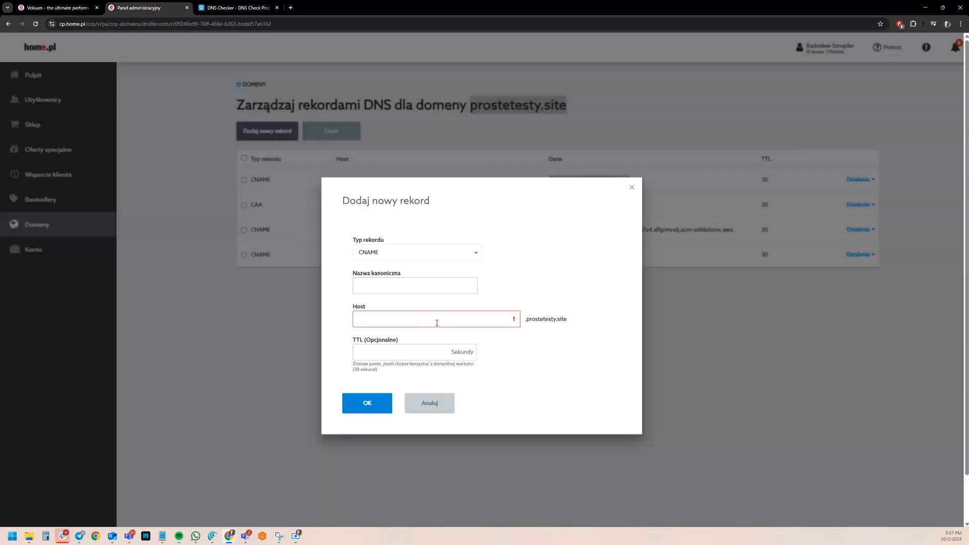
{"action": "left_click", "coordinate": [437, 322]}
{"action": "key", "text": "ctrl+v"}
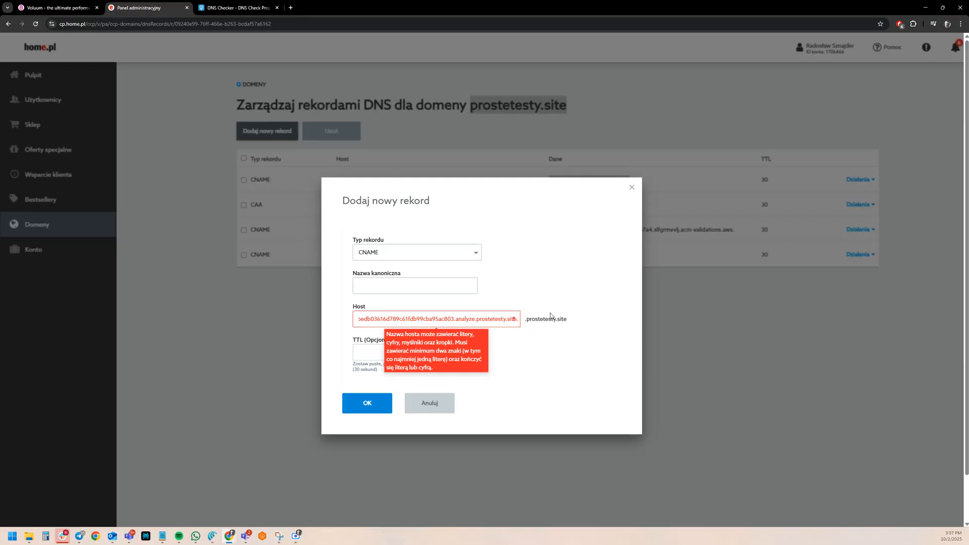
Remove the duplicate domain ending from the host, leaving _0bedb03616d789c61fdb99cba95ac803.analyze.
{"action": "key", "text": "BackSpace"}
{"action": "key", "text": "BackSpace"}
{"action": "key", "text": "BackSpace"}
{"action": "key", "text": "BackSpace"}
{"action": "key", "text": "BackSpace"}
{"action": "key", "text": "BackSpace"}
{"action": "key", "text": "BackSpace"}
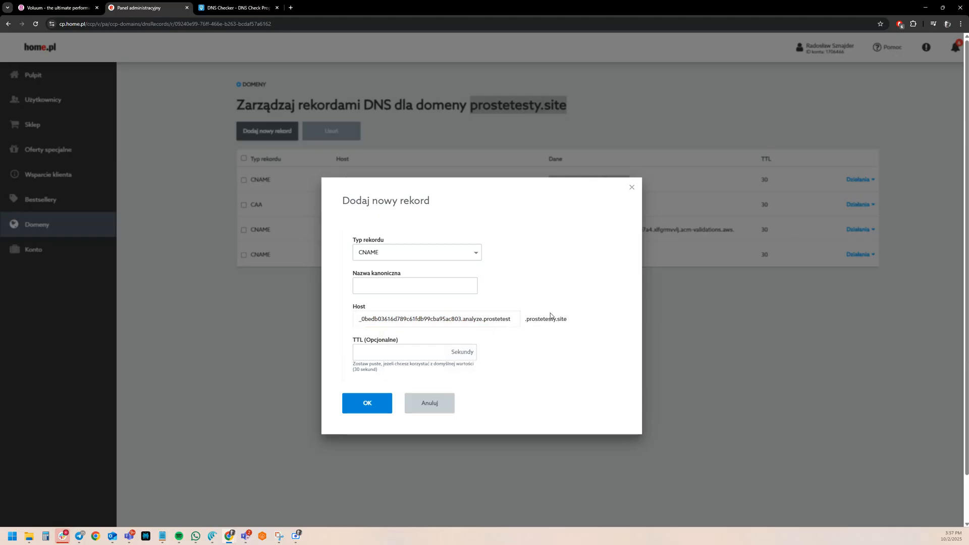
{"action": "key", "text": "BackSpace"}
{"action": "key", "text": "BackSpace"}
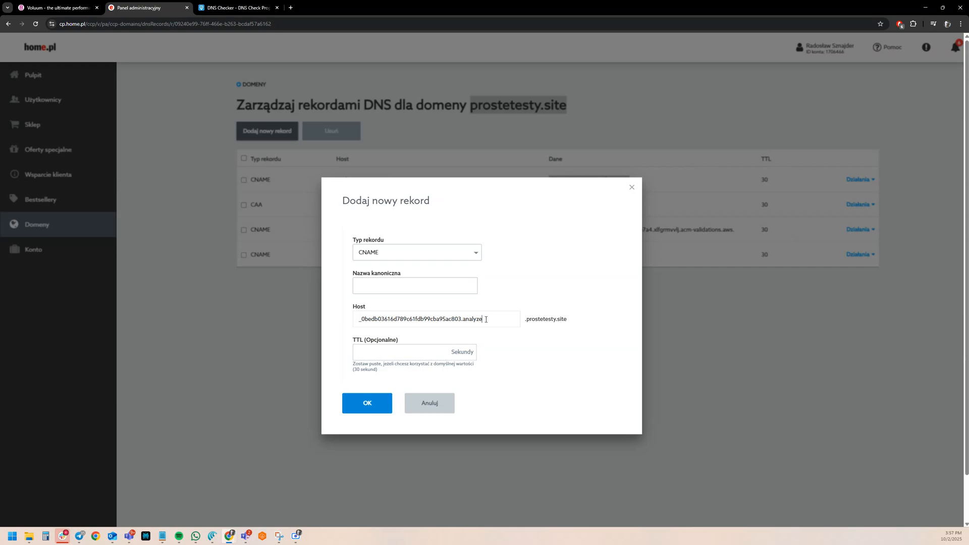
Set the TTL to 30 seconds, paste Voluum's certificate record value as the canonical name and save the second CNAME record.
{"action": "left_click", "coordinate": [405, 355]}
{"action": "type", "text": "30"}
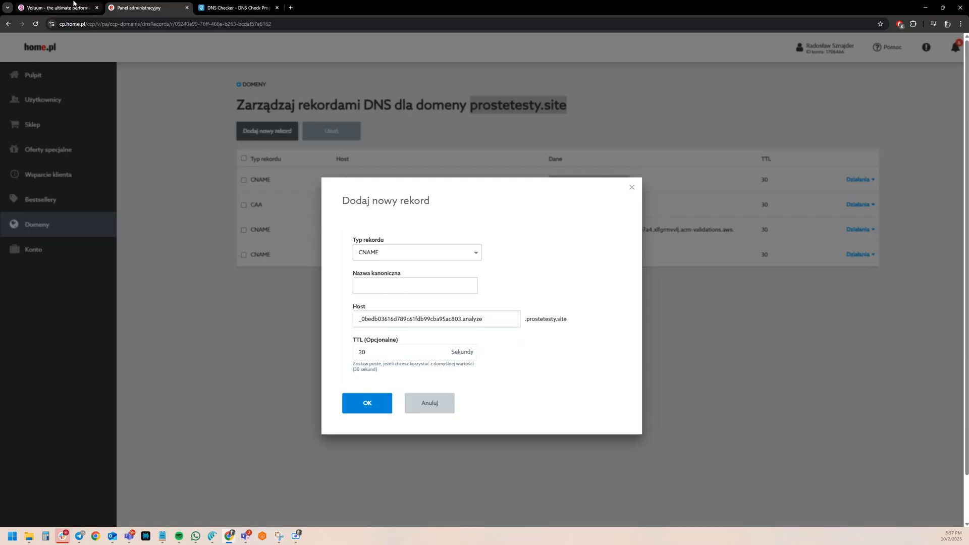
{"action": "left_click", "coordinate": [55, 8]}
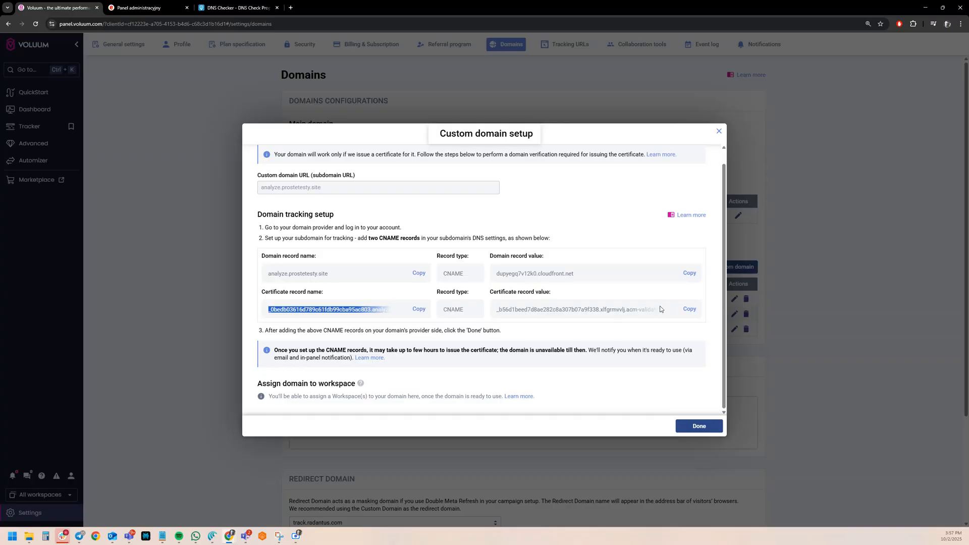
{"action": "left_click", "coordinate": [688, 309]}
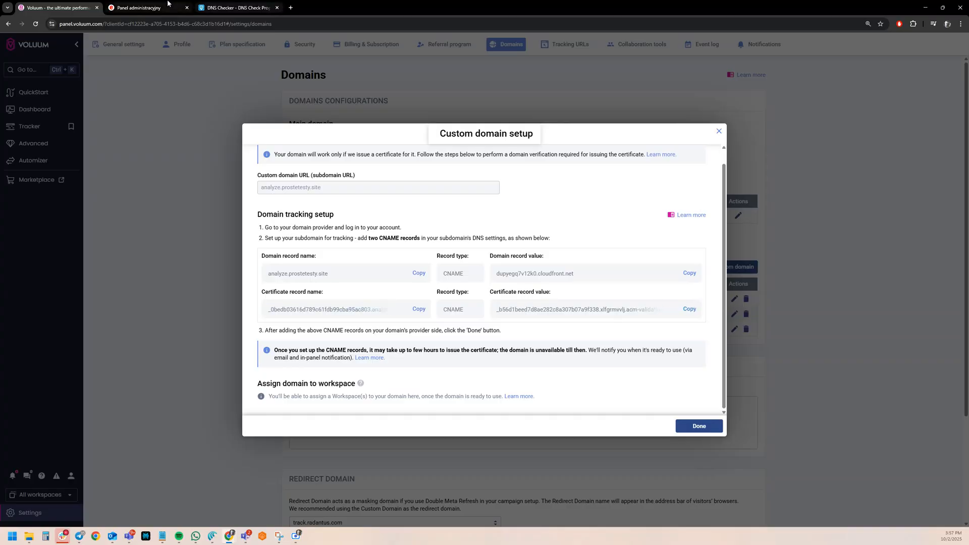
{"action": "key", "text": "ctrl+Tab"}
{"action": "left_click", "coordinate": [400, 280]}
{"action": "key", "text": "ctrl+v"}
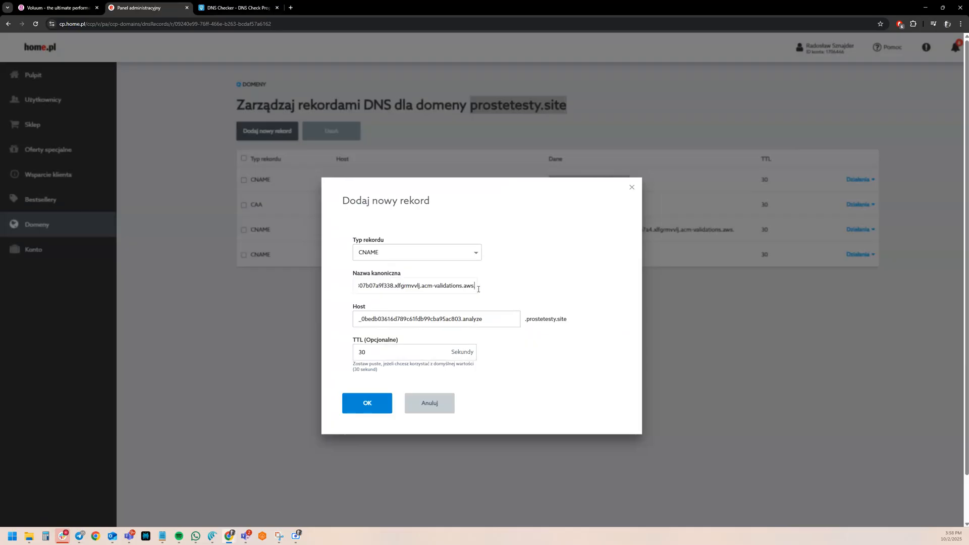
{"action": "left_click", "coordinate": [379, 402]}
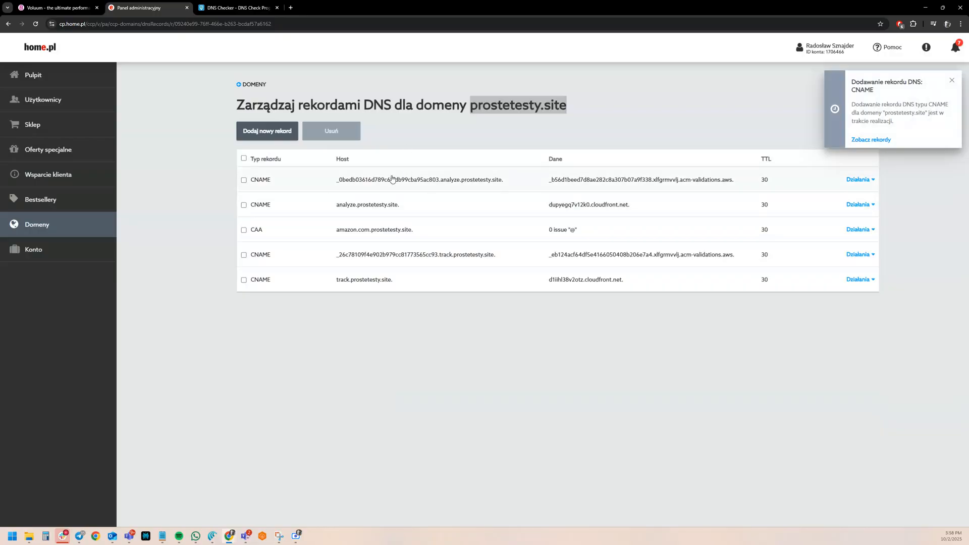
{"action": "left_click_drag", "start_coordinate": [337, 208], "coordinate": [393, 211]}
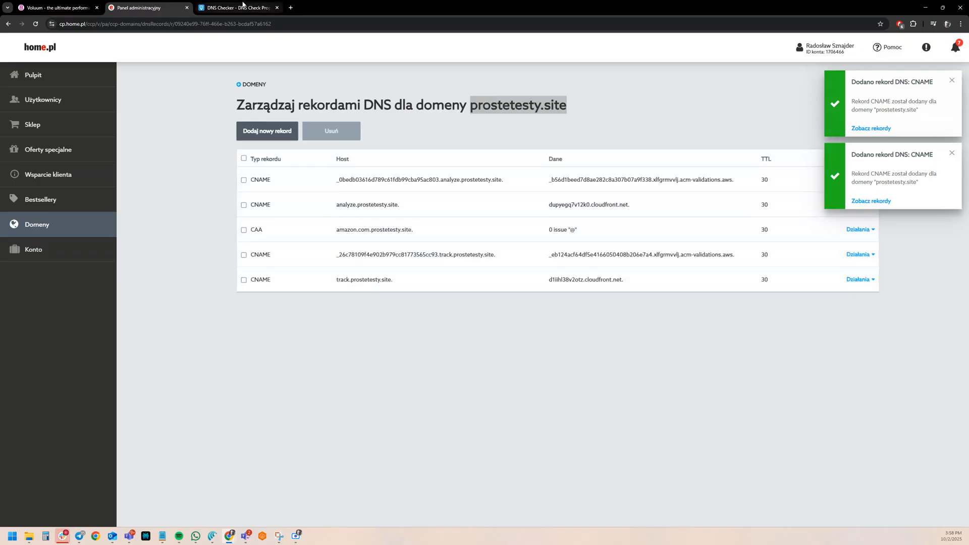
{"action": "left_click", "coordinate": [243, 6]}
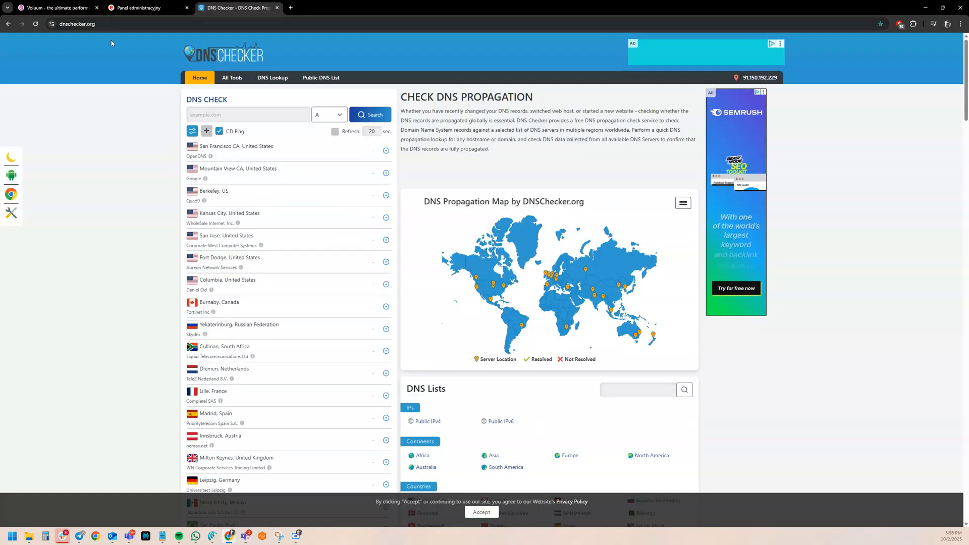
{"action": "left_click", "coordinate": [237, 115]}
{"action": "key", "text": "ctrl+v"}
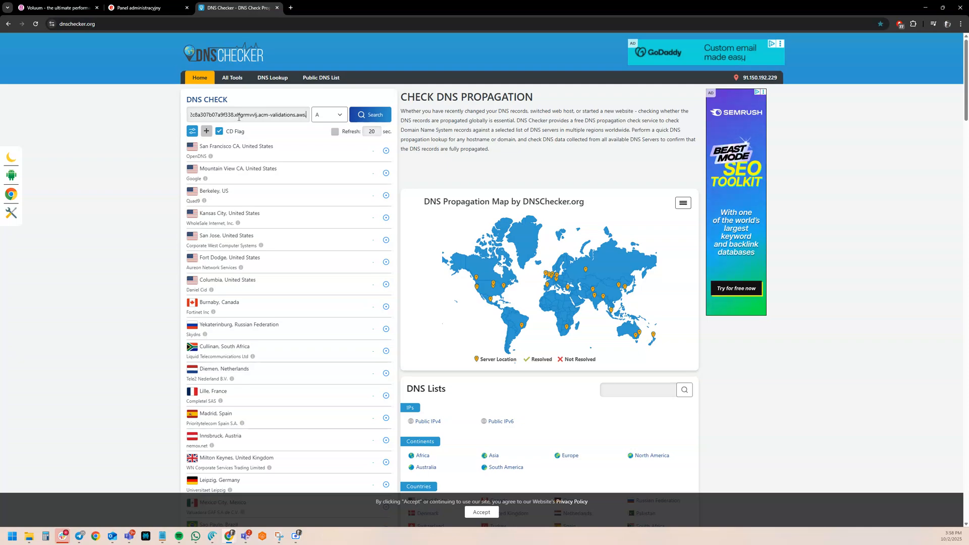
Copy Voluum's domain record name, analyze.prostetesty.site, and look up its CNAME record in DNS Checker.
{"action": "left_click", "coordinate": [56, 8]}
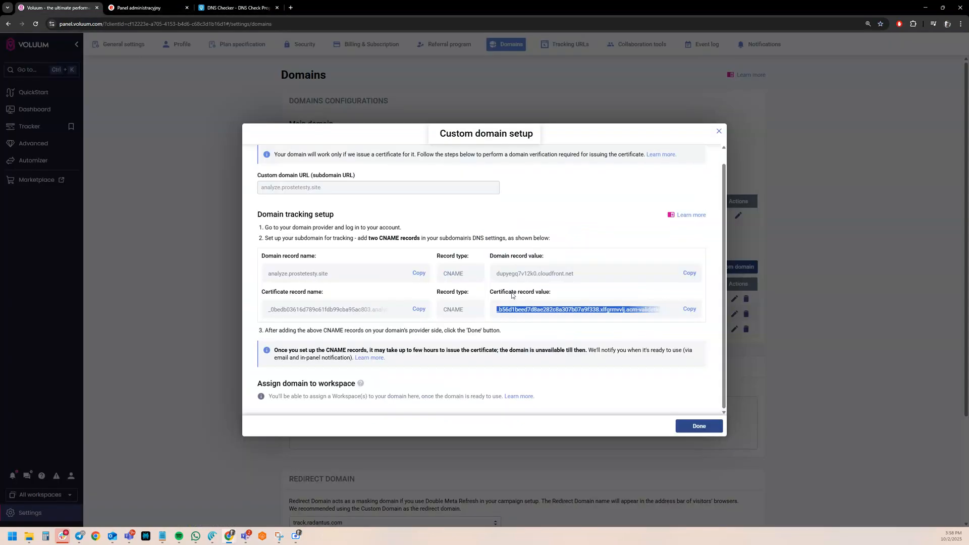
{"action": "left_click", "coordinate": [419, 273]}
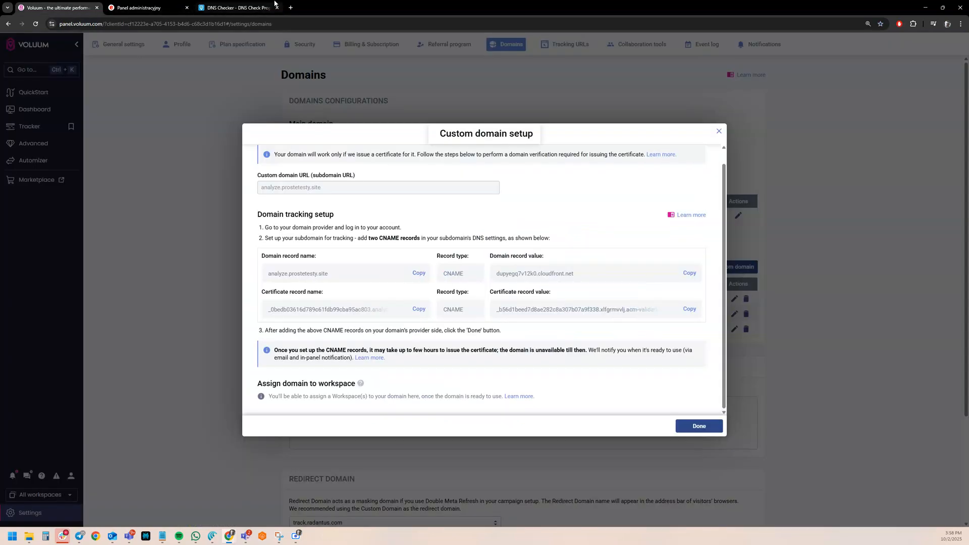
{"action": "left_click", "coordinate": [237, 8]}
{"action": "left_click", "coordinate": [276, 115]}
{"action": "key", "text": "ctrl+v"}
{"action": "left_click", "coordinate": [329, 115]}
{"action": "left_click", "coordinate": [324, 148]}
{"action": "left_click", "coordinate": [372, 114]}
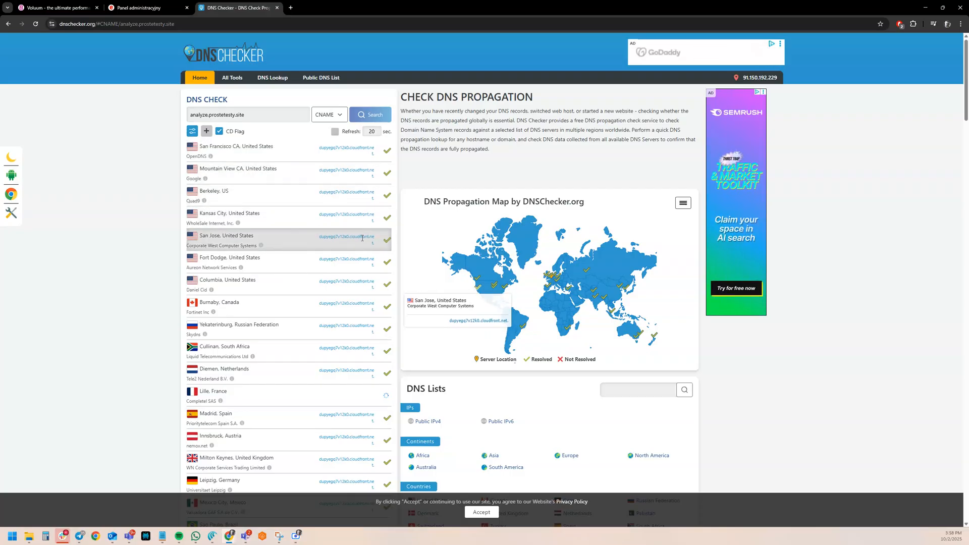
Compare the target returned by DNS Checker with the domain record value in Voluum.
{"action": "double_click", "coordinate": [335, 235]}
{"action": "left_click", "coordinate": [79, 7]}
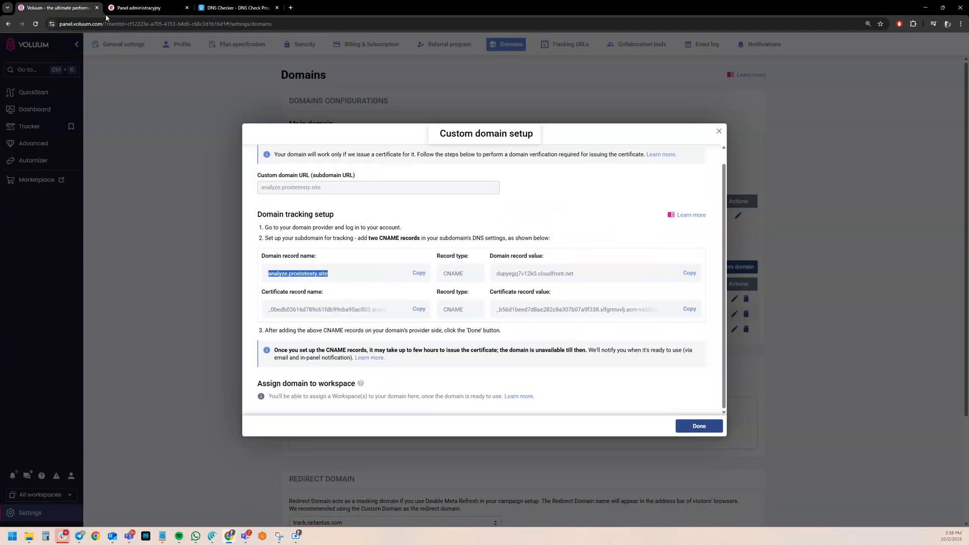
{"action": "left_click_drag", "start_coordinate": [497, 276], "coordinate": [569, 275]}
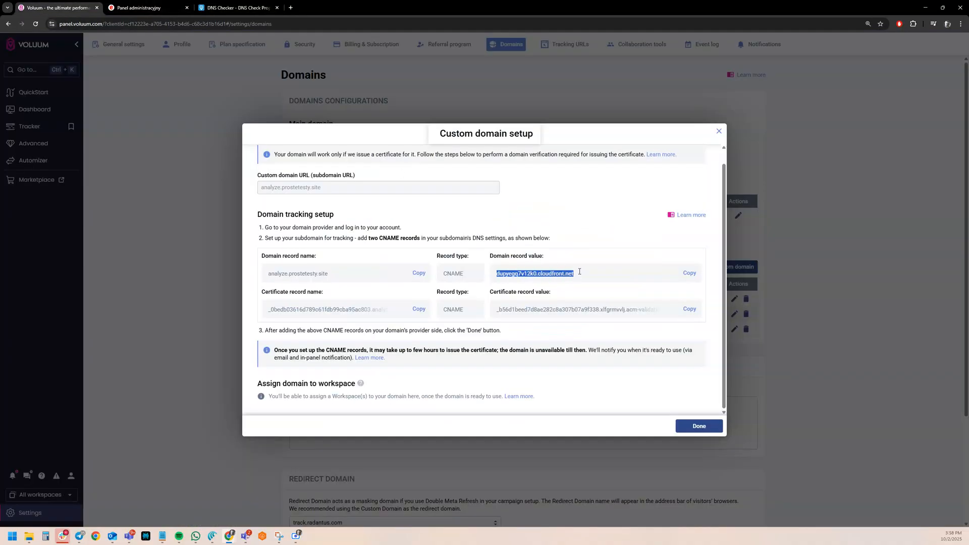
Copy Voluum's certificate record name for analyze.prostetesty.site and check its CNAME propagation in DNS Checker.
{"action": "left_click", "coordinate": [418, 310]}
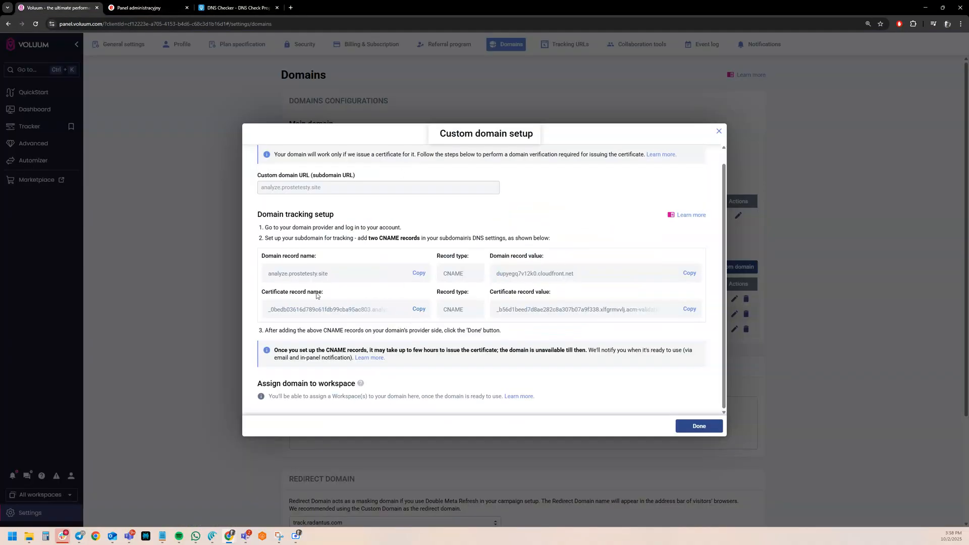
{"action": "left_click", "coordinate": [237, 7]}
{"action": "double_click", "coordinate": [261, 116]}
{"action": "key", "text": "ctrl+v"}
{"action": "left_click", "coordinate": [365, 119]}
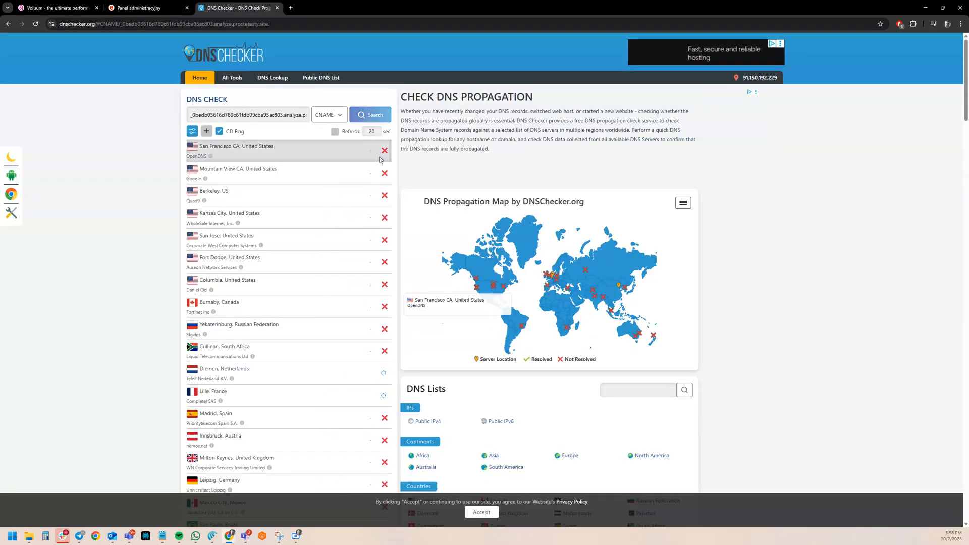
{"action": "scroll", "coordinate": [382, 331], "scroll_direction": "down", "scroll_amount": 5}
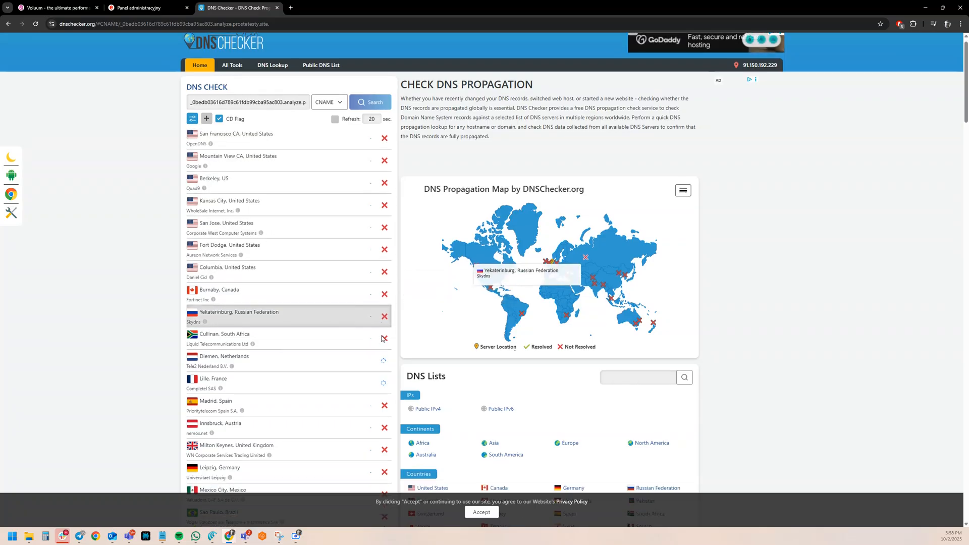
{"action": "scroll", "coordinate": [382, 338], "scroll_direction": "up", "scroll_amount": 5}
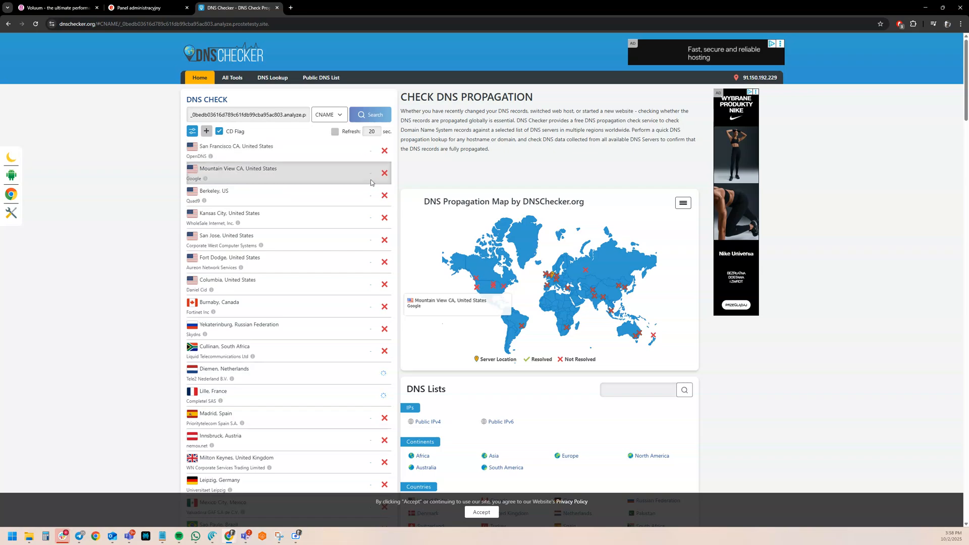
Remove the trailing dot from the certificate record name, repeat the CNAME lookup and review the saved record in home.pl.
{"action": "left_click", "coordinate": [283, 116]}
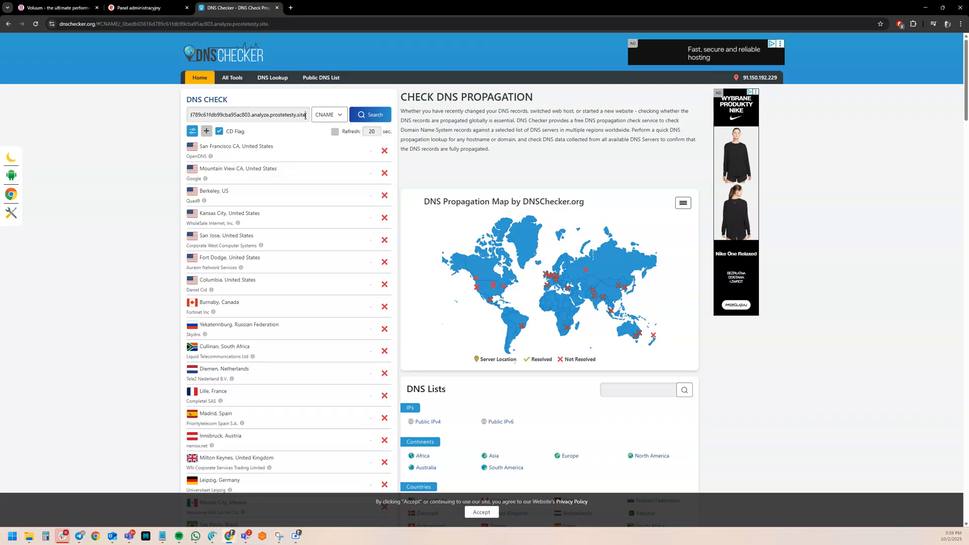
{"action": "left_click", "coordinate": [374, 116]}
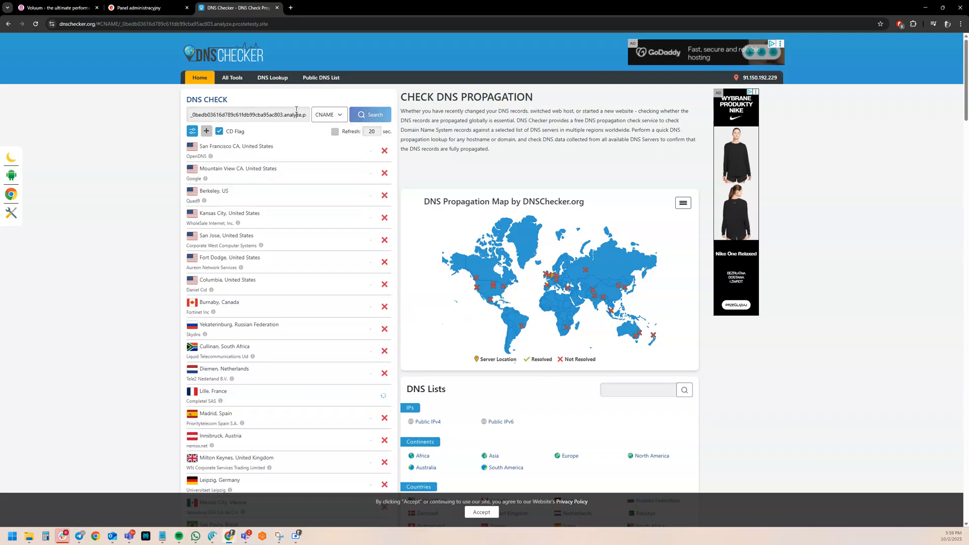
{"action": "left_click", "coordinate": [152, 6]}
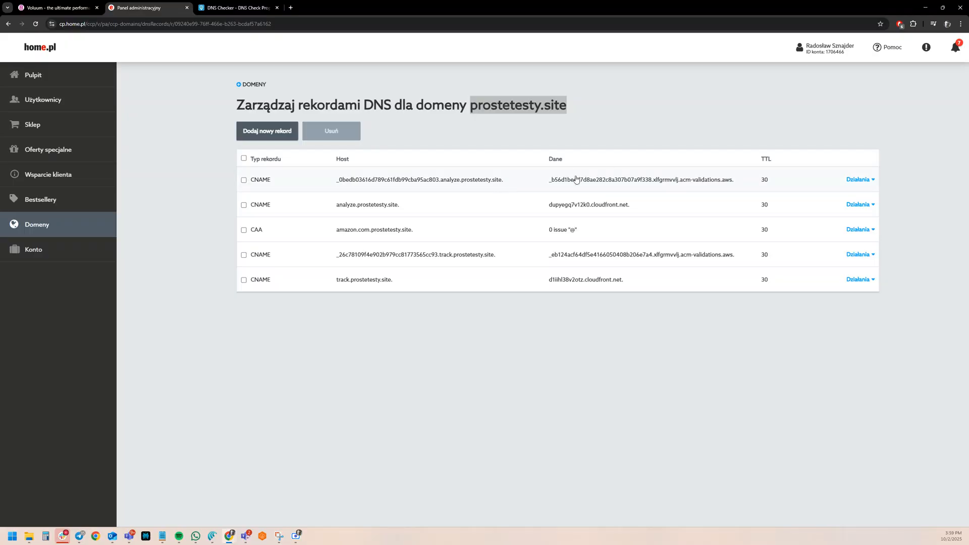
Return to Voluum, finish the custom domain setup and check the certificate and domain status of analyze.prostetesty.site.
{"action": "left_click", "coordinate": [55, 7]}
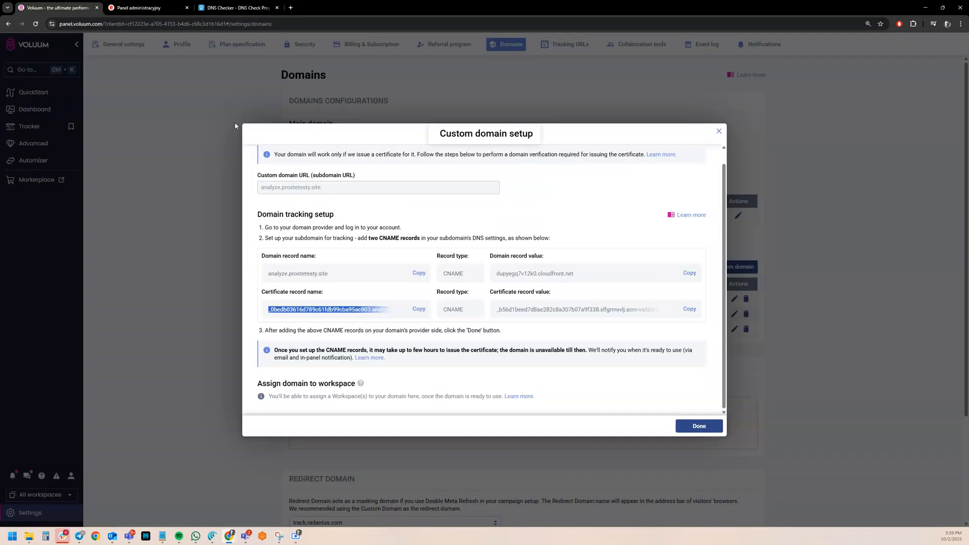
{"action": "left_click", "coordinate": [697, 427]}
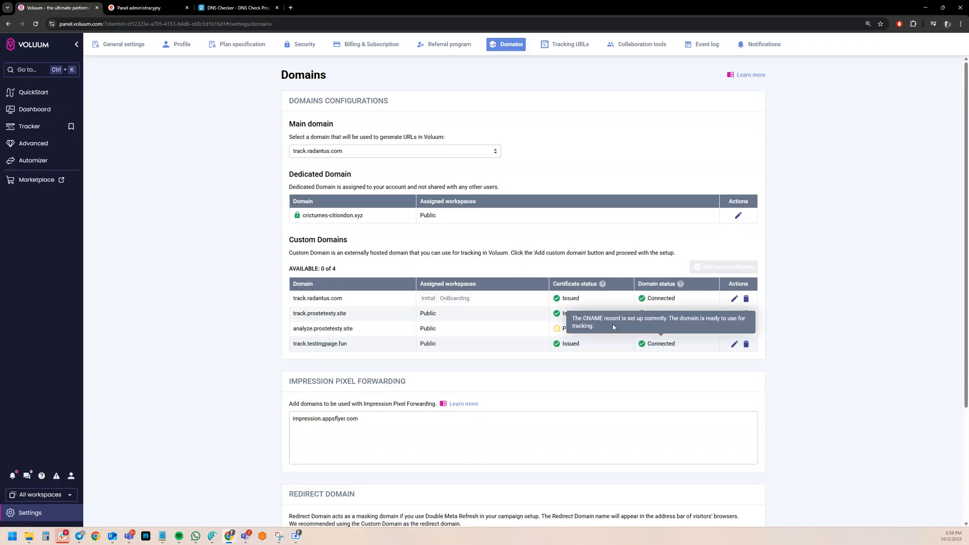
{"action": "mouse_move", "coordinate": [566, 331]}
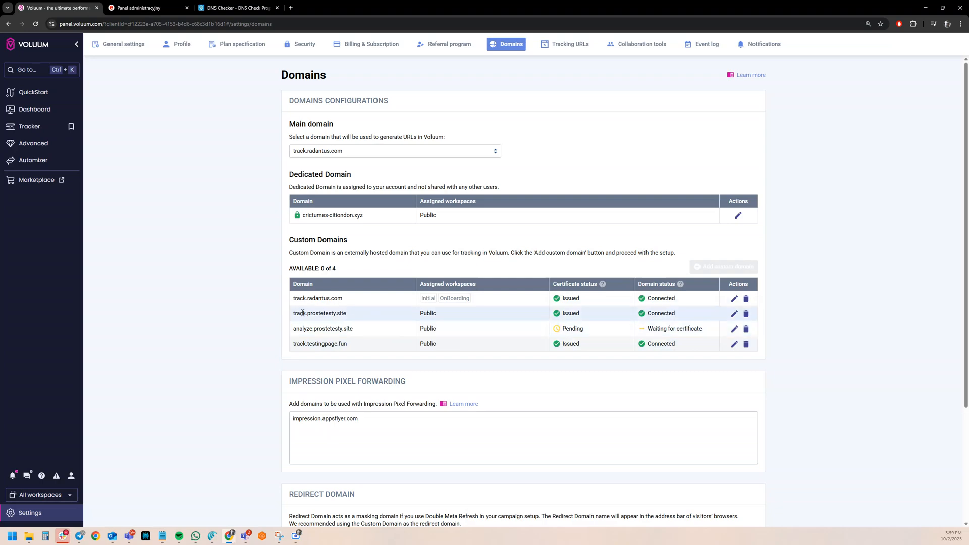
Try assigning track.prostetesty.site to the Initial workspace, and close its setup without saving.
{"action": "left_click", "coordinate": [734, 313]}
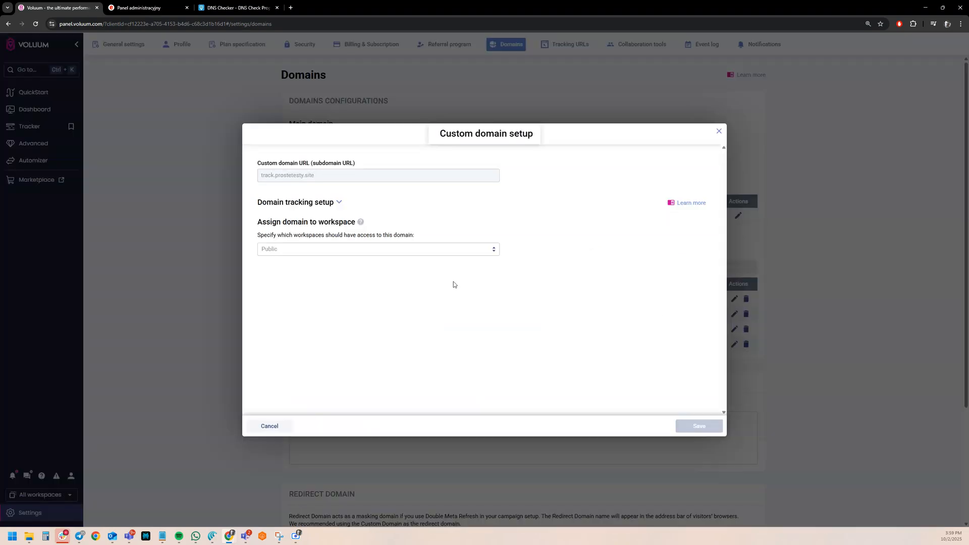
{"action": "left_click", "coordinate": [374, 249]}
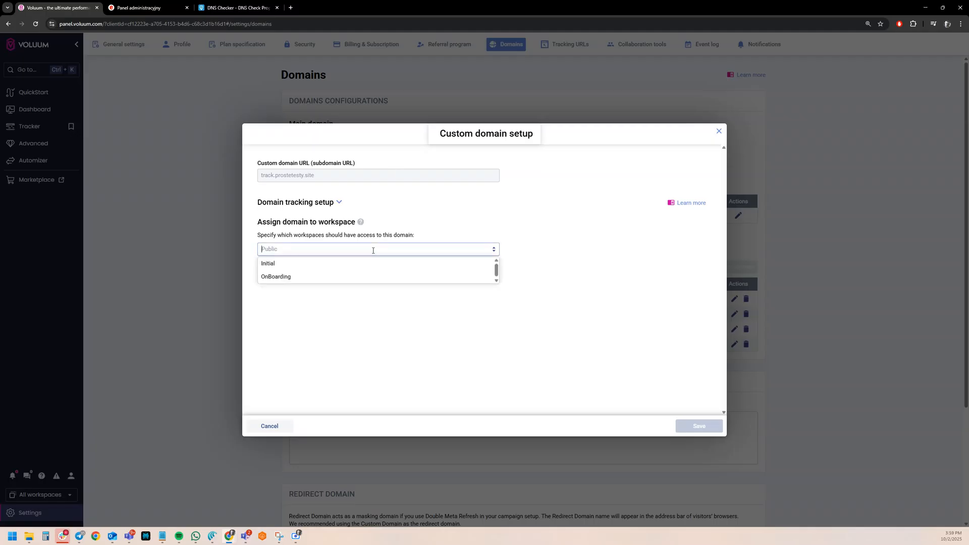
{"action": "left_click", "coordinate": [349, 263]}
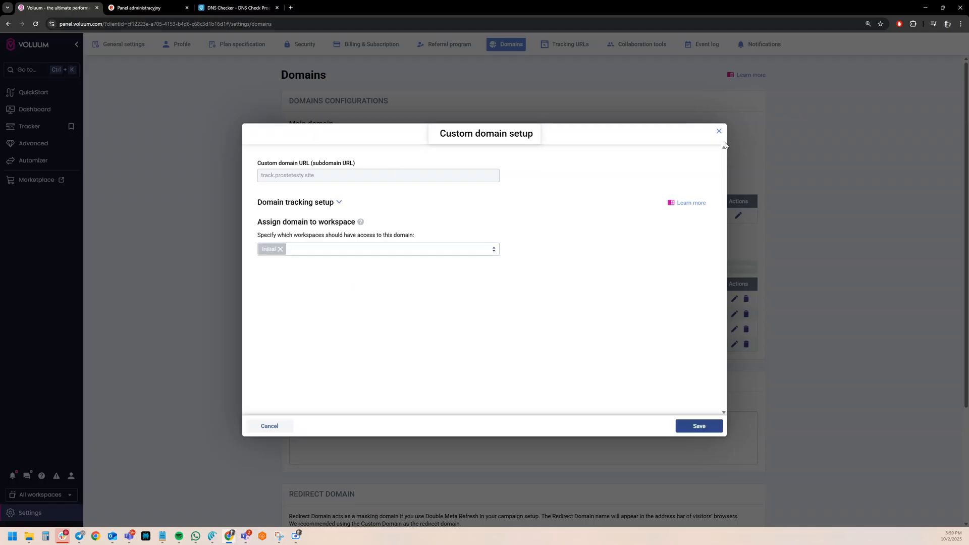
{"action": "left_click", "coordinate": [719, 132]}
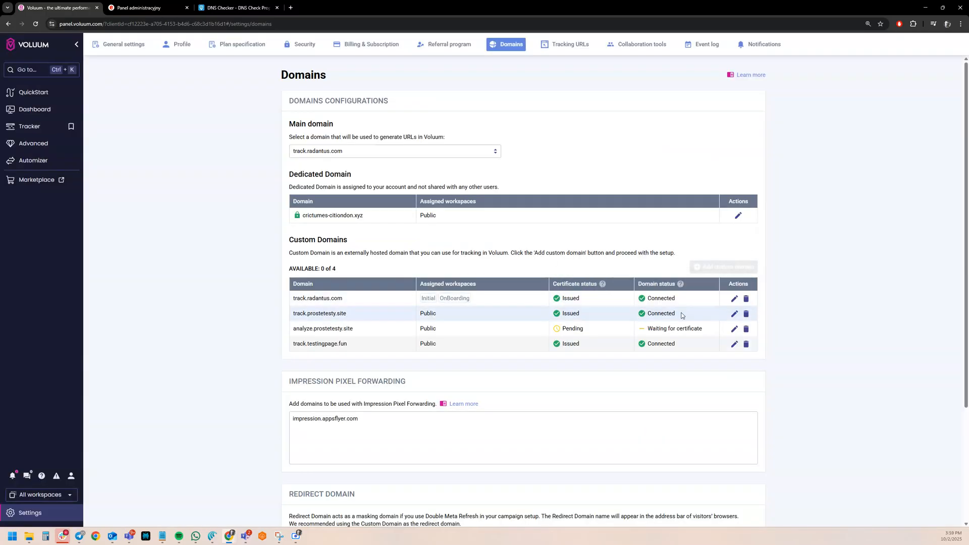
Expand the tracking setup of track.prostetesty.site, copy its domain record name and look up its CNAME record in DNS Checker.
{"action": "left_click", "coordinate": [734, 314]}
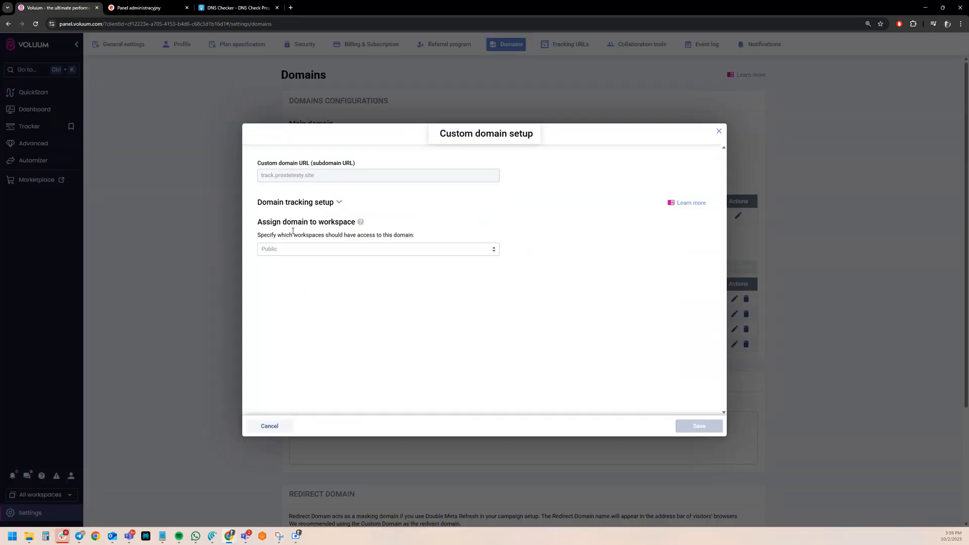
{"action": "left_click", "coordinate": [285, 249]}
{"action": "left_click", "coordinate": [333, 202]}
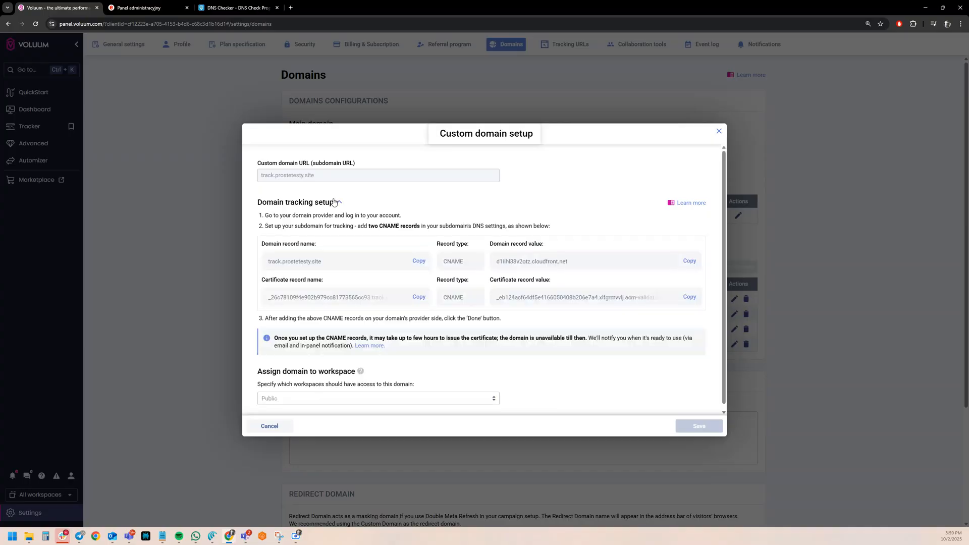
{"action": "left_click", "coordinate": [420, 262]}
{"action": "left_click", "coordinate": [237, 7]}
{"action": "left_click", "coordinate": [241, 111]}
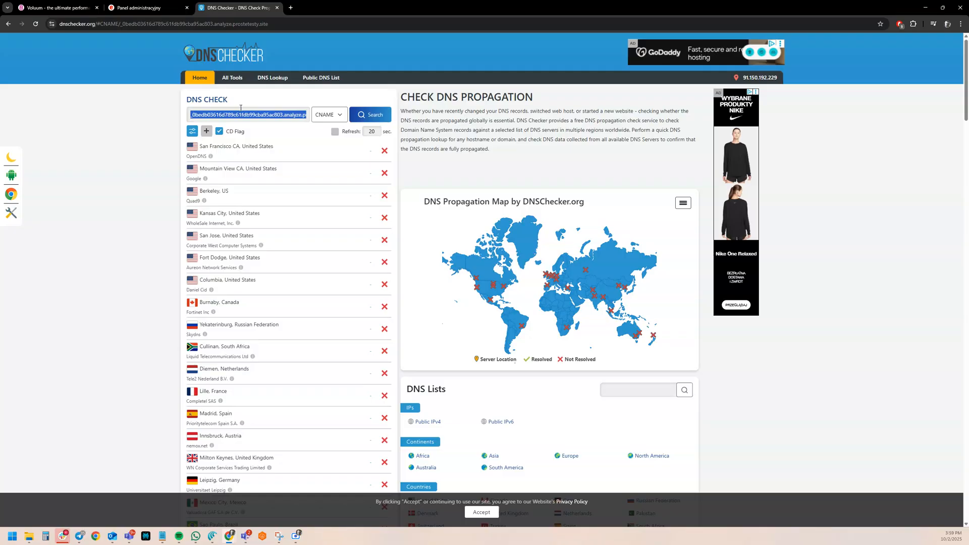
{"action": "key", "text": "ctrl+v"}
{"action": "key", "text": "Return"}
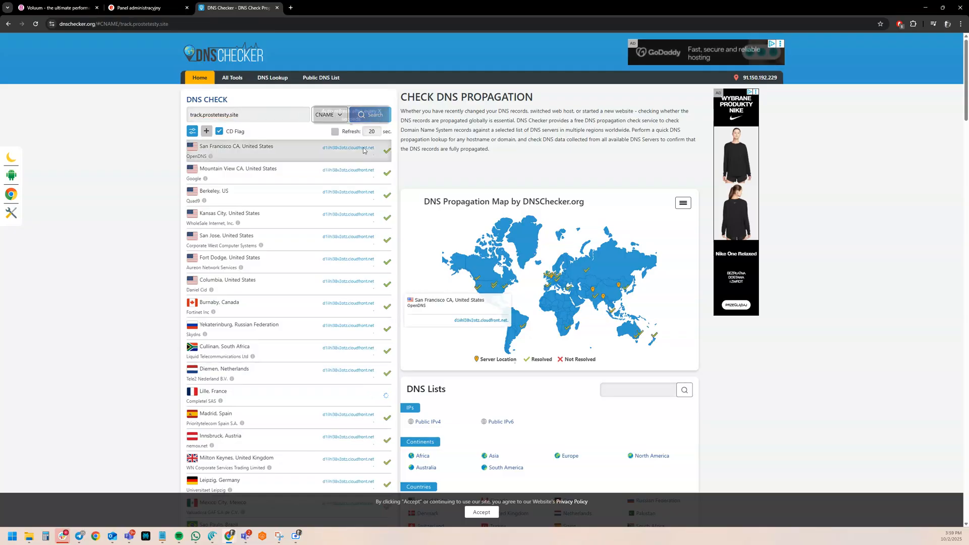
Copy the certificate record name of track.prostetesty.site from Voluum and look up its CNAME record in DNS Checker.
{"action": "left_click", "coordinate": [76, 7]}
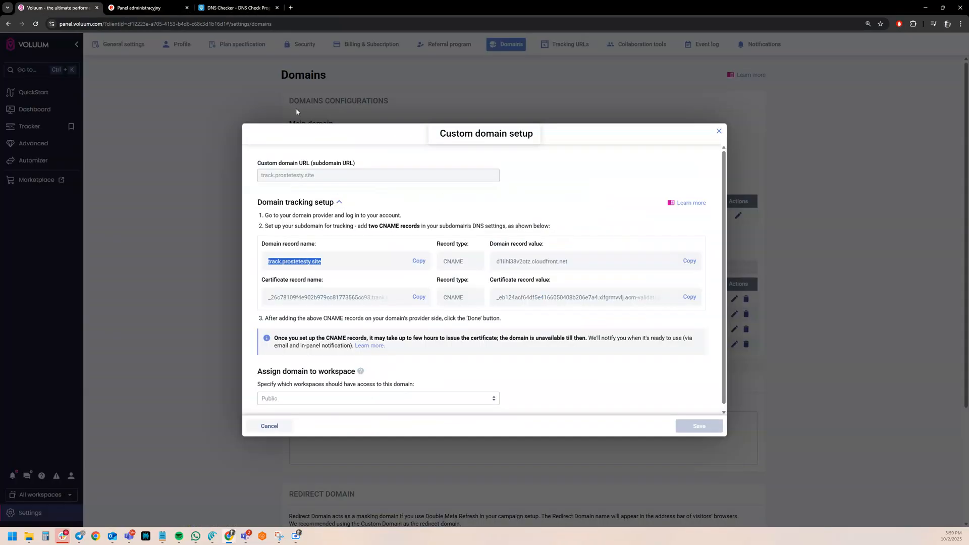
{"action": "left_click", "coordinate": [419, 297]}
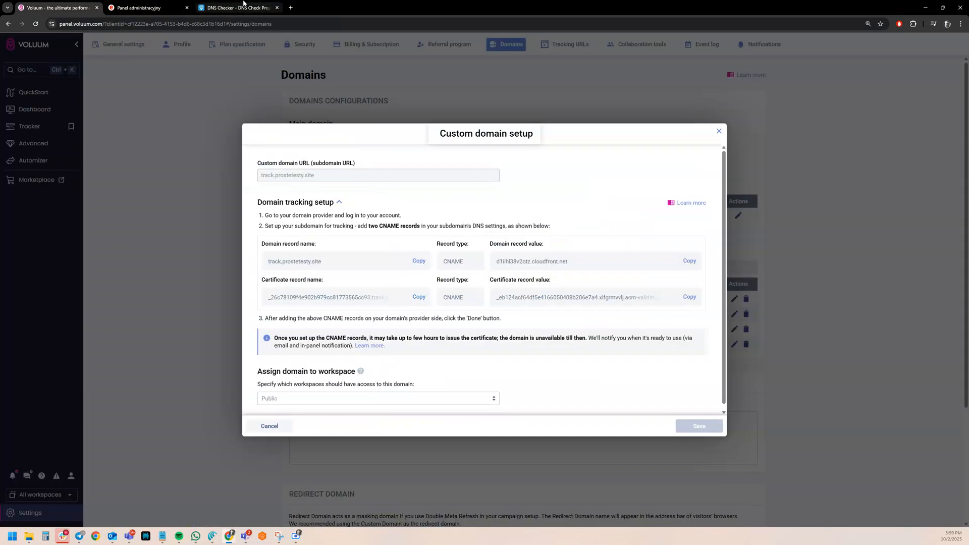
{"action": "left_click", "coordinate": [236, 8]}
{"action": "key", "text": "ctrl+a"}
{"action": "key", "text": "ctrl+v"}
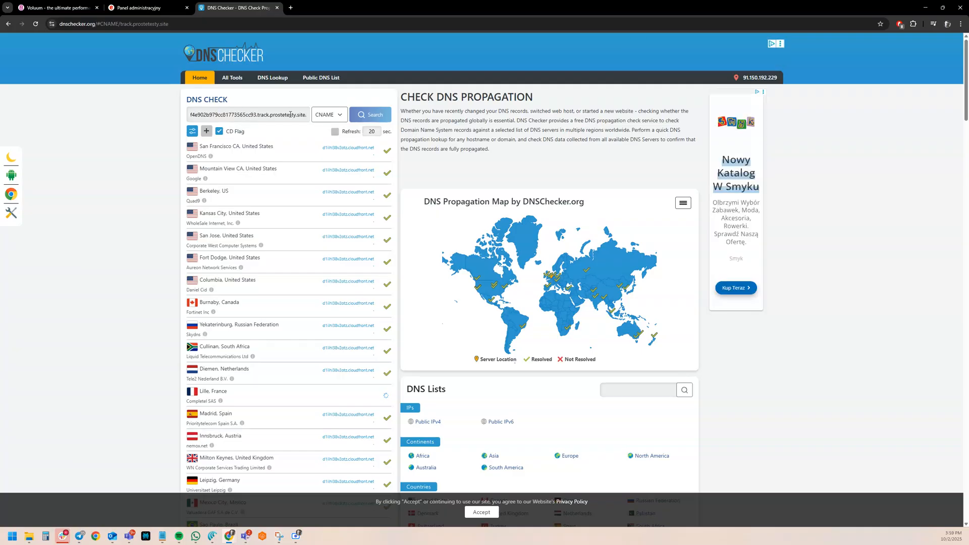
{"action": "left_click", "coordinate": [384, 117]}
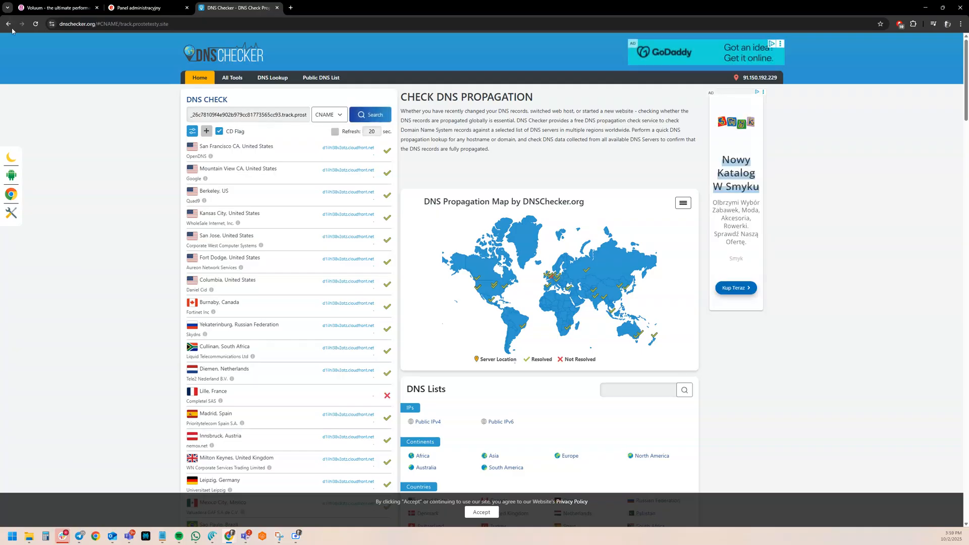
{"action": "left_click", "coordinate": [384, 115]}
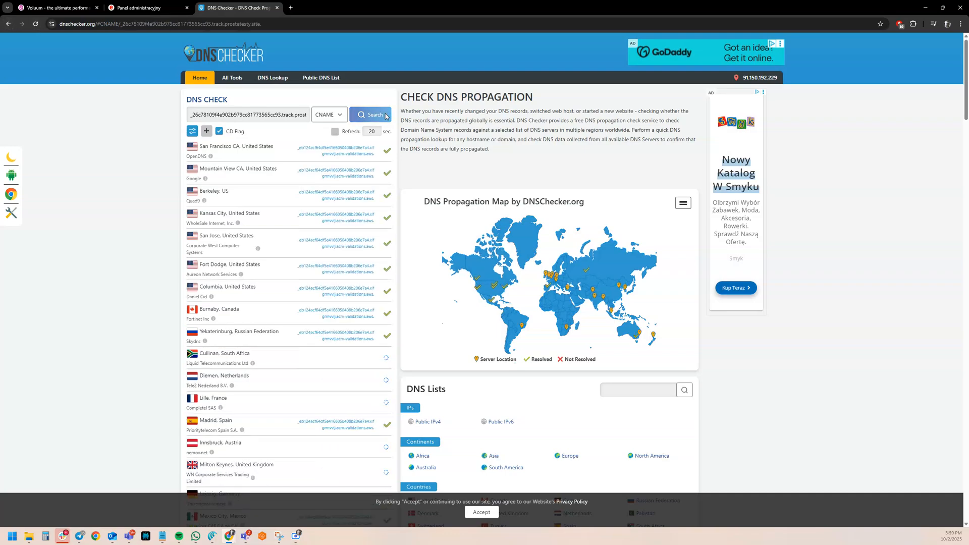
Compare the returned certificate target with Voluum's certificate record value, and close the setup of track.prostetesty.site.
{"action": "left_click_drag", "start_coordinate": [297, 147], "coordinate": [374, 156]}
{"action": "left_click", "coordinate": [75, 9]}
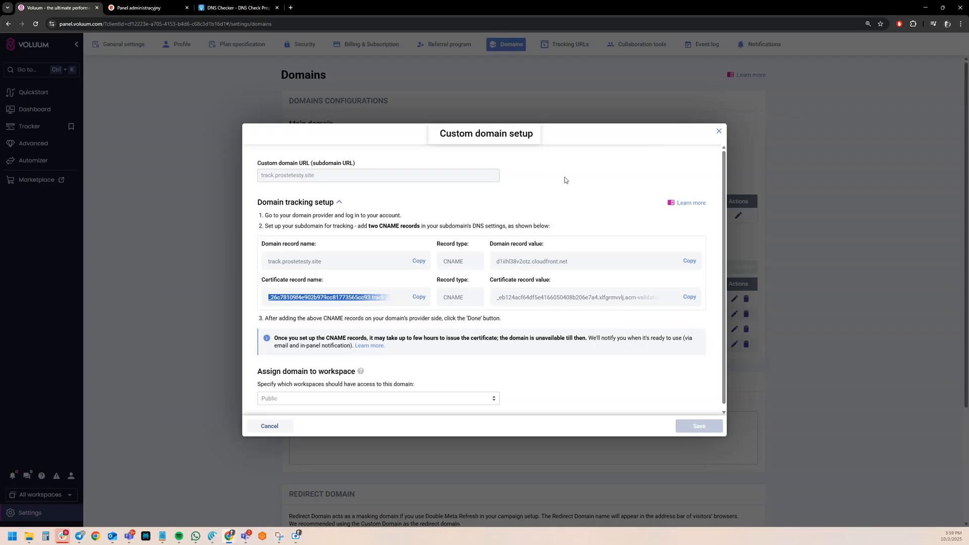
{"action": "left_click", "coordinate": [718, 133]}
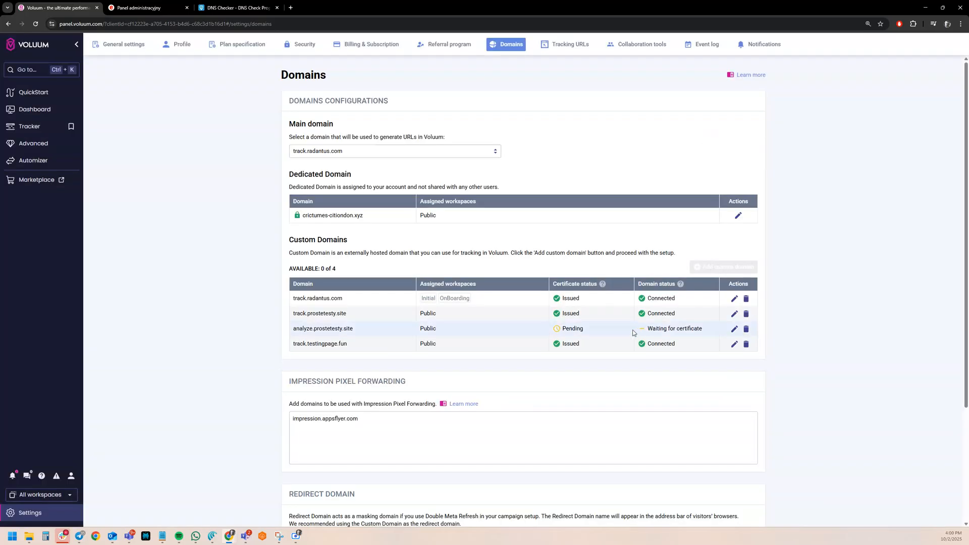